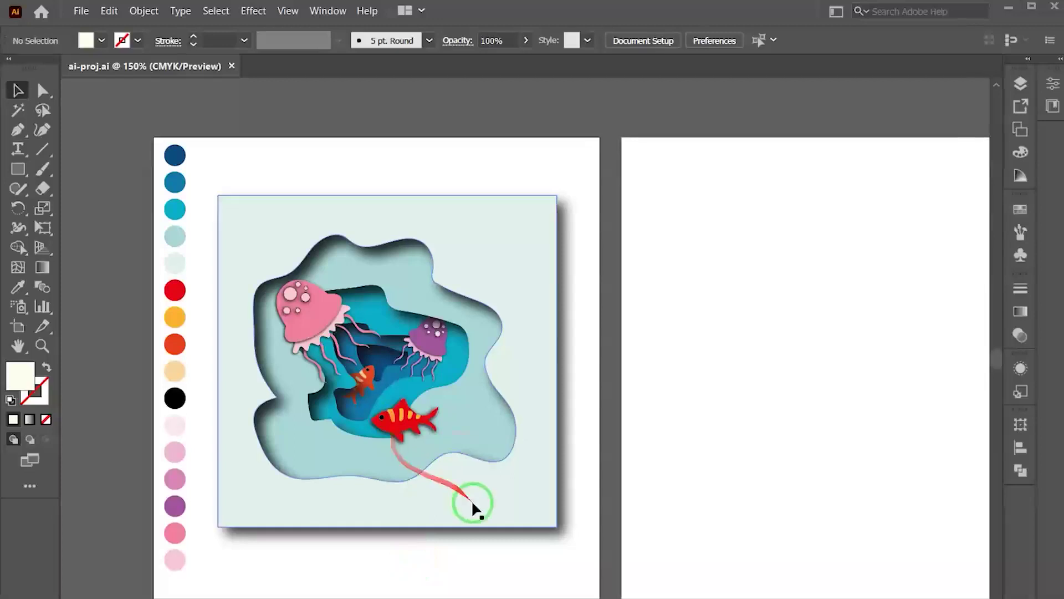
Draw a square, then pencil four nested closed wavy outlines inside it
drag(658, 196, 648, 529)
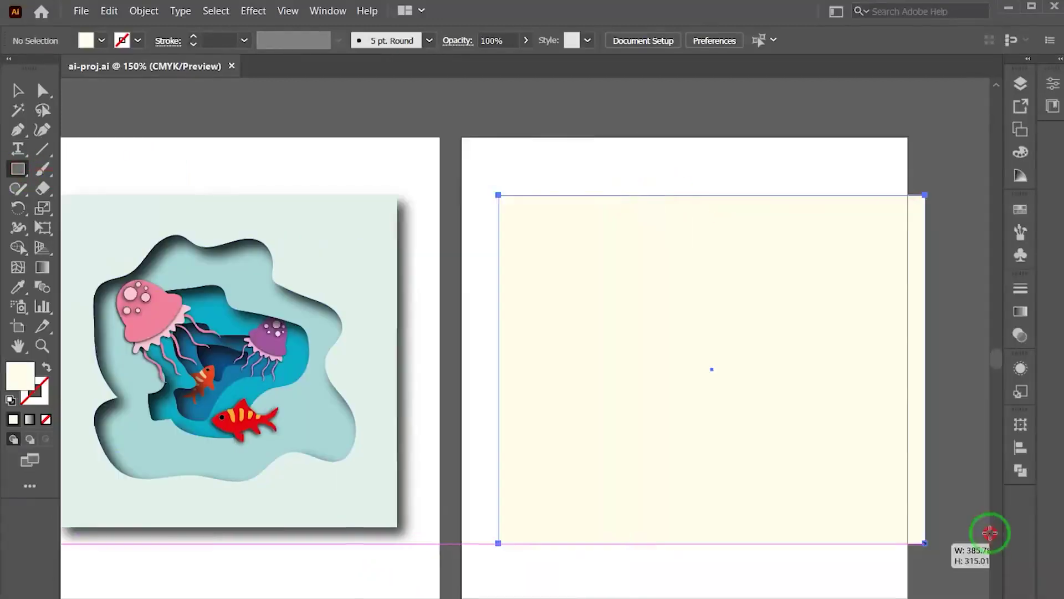
scroll(532, 361, left, 5)
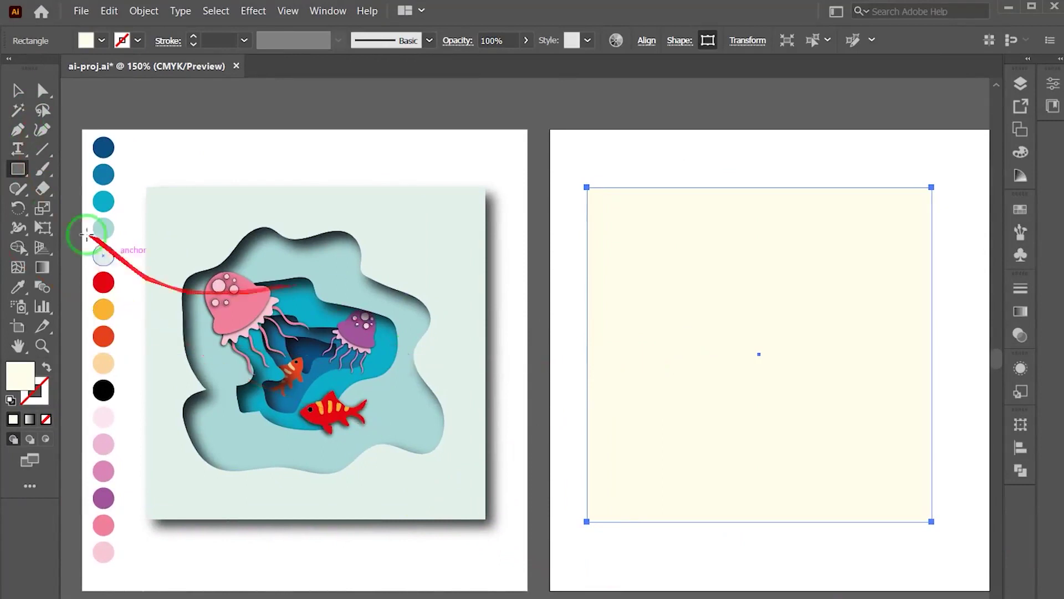
drag(18, 188, 96, 207)
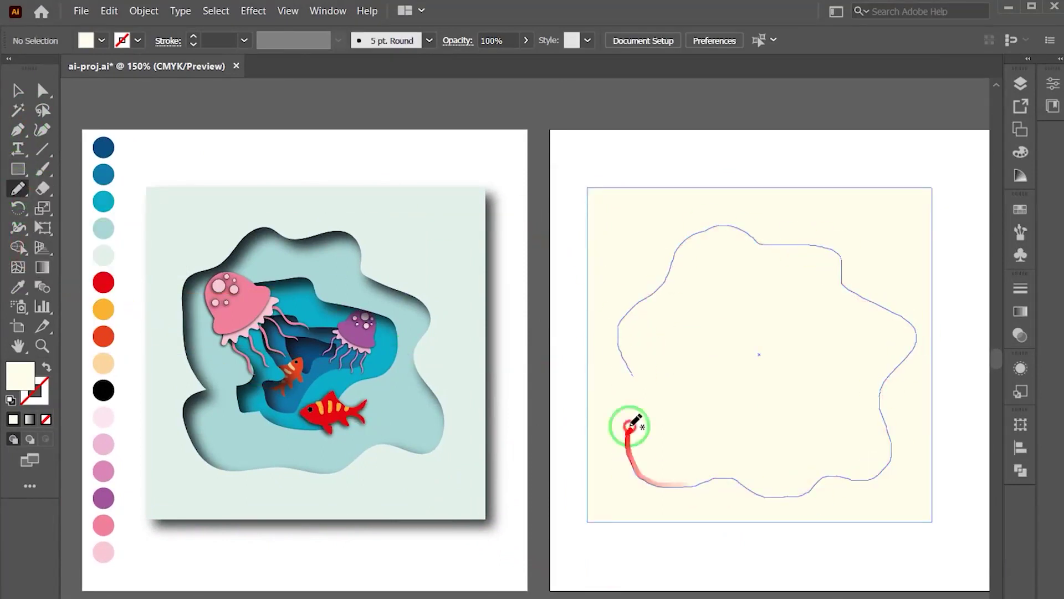
drag(629, 426, 631, 377)
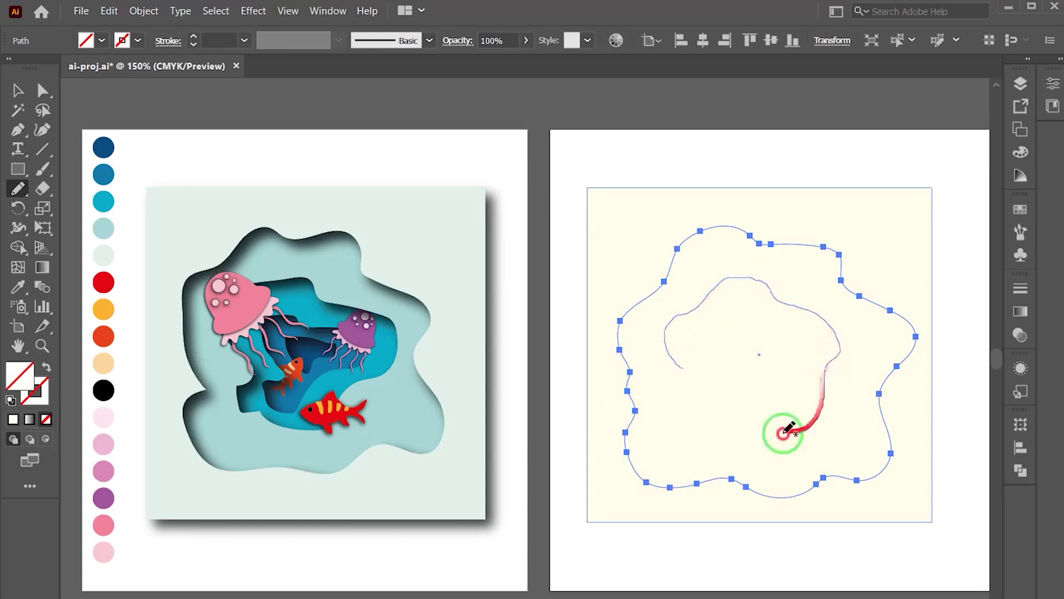
drag(682, 368, 685, 373)
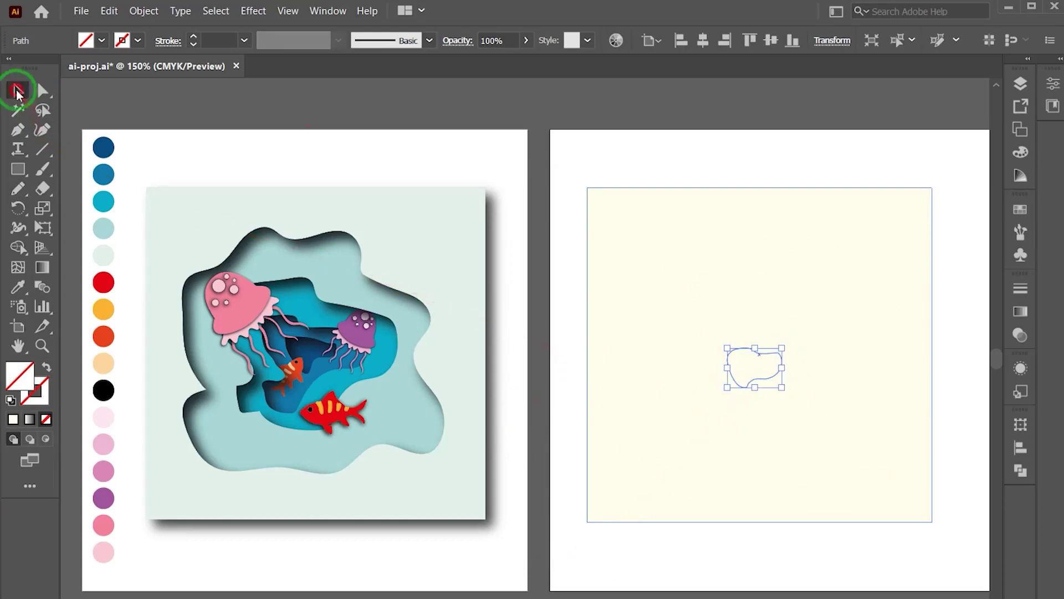
Select the square and all outlines and set their fill to black
drag(741, 155, 783, 356)
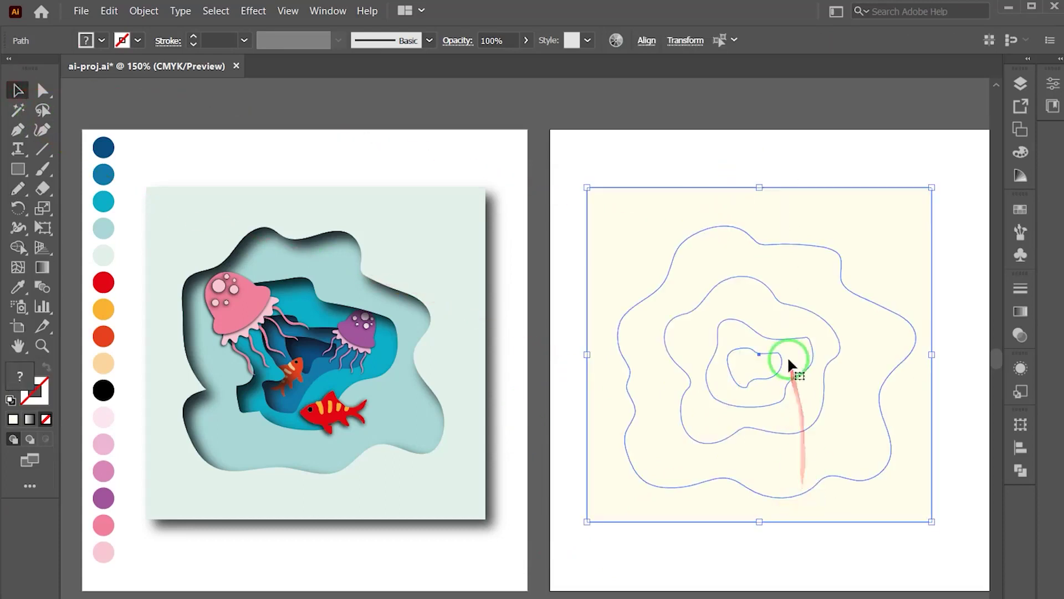
double_click(22, 369)
click(691, 351)
Confirm the black fill and merge the overlapping regions into separate cutout layers with Shape Builder
click(1055, 141)
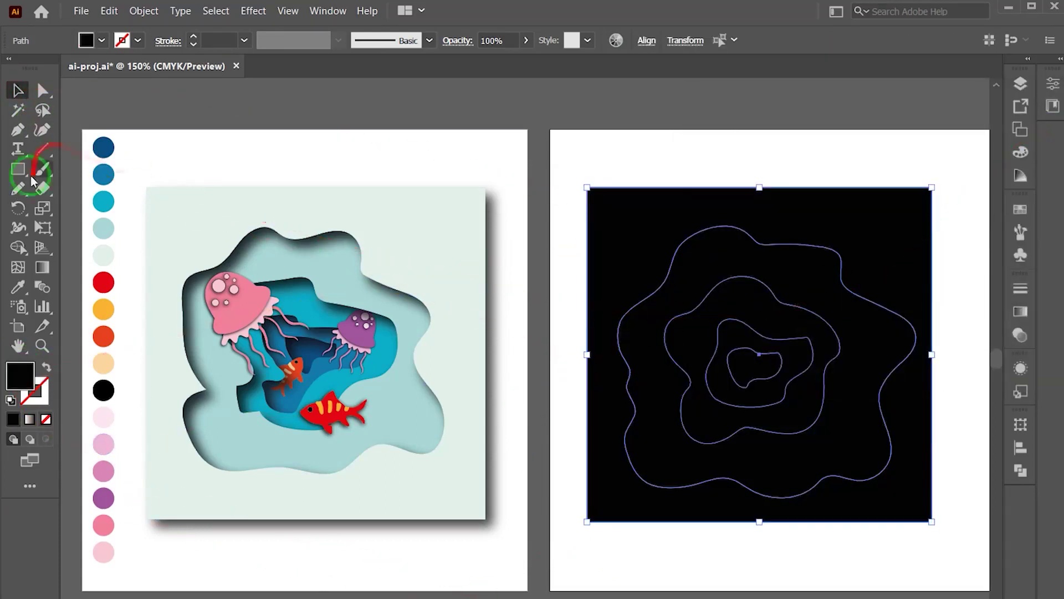
click(18, 247)
mouse_move(669, 223)
mouse_down()
mouse_move(804, 330)
mouse_move(779, 366)
mouse_up()
Colour the background square pale mint, the outer blob light teal and the next blob bright teal
click(17, 288)
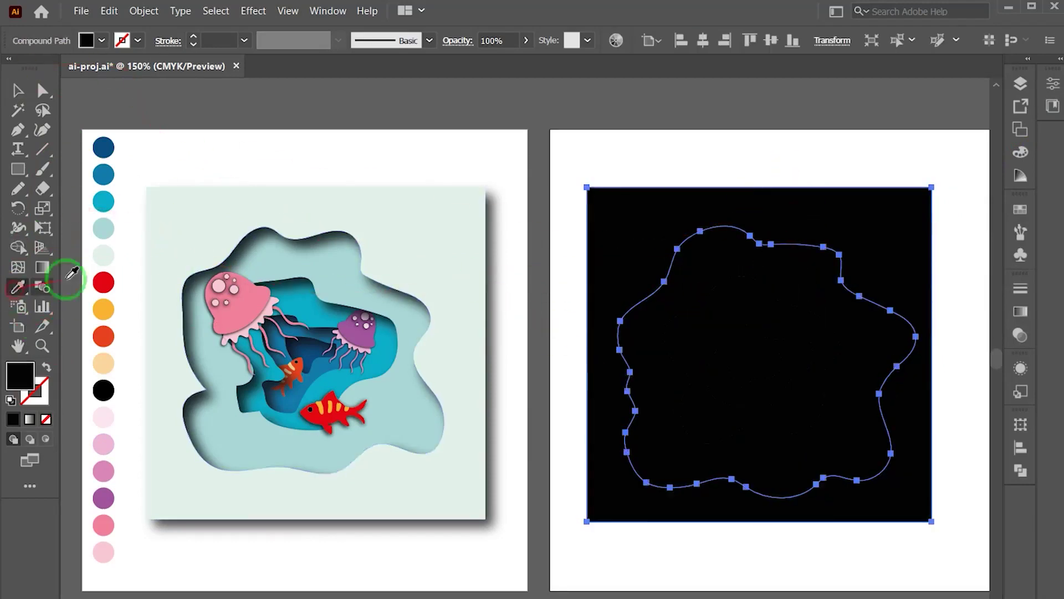
click(388, 219)
click(17, 90)
click(748, 268)
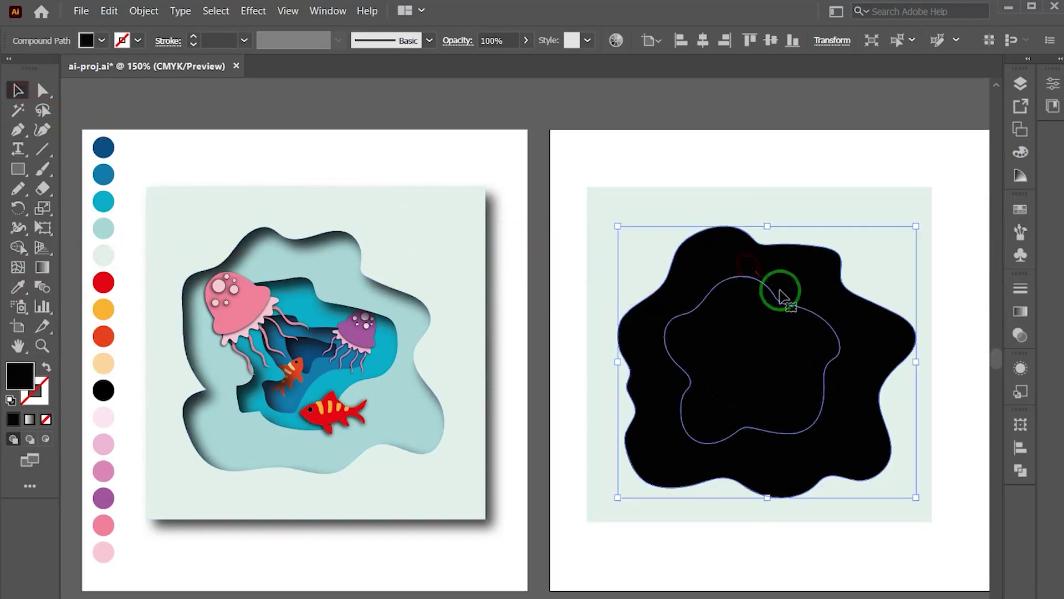
click(21, 291)
click(103, 228)
click(17, 90)
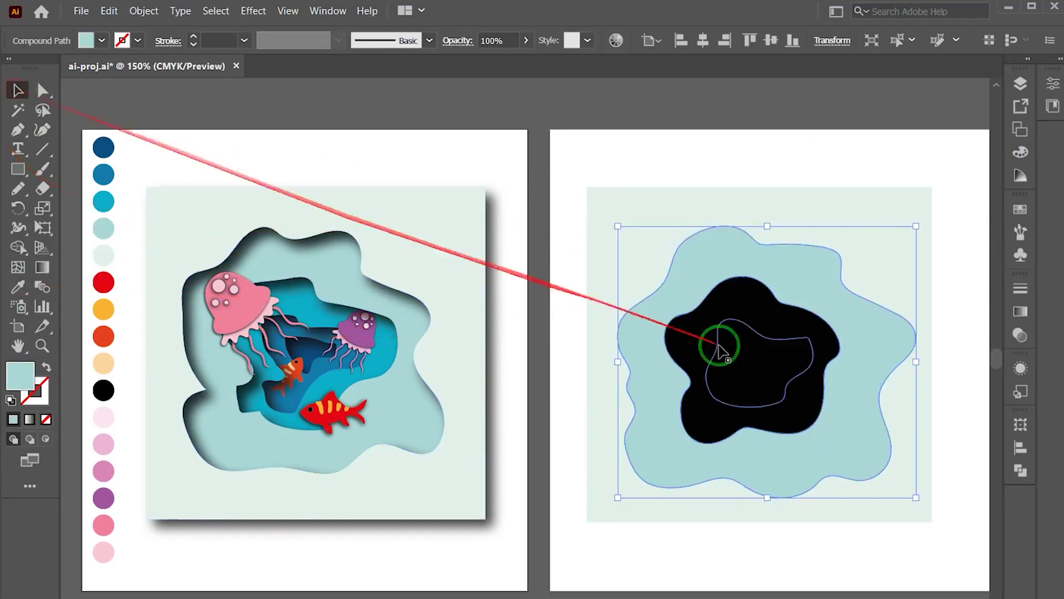
click(715, 341)
click(17, 286)
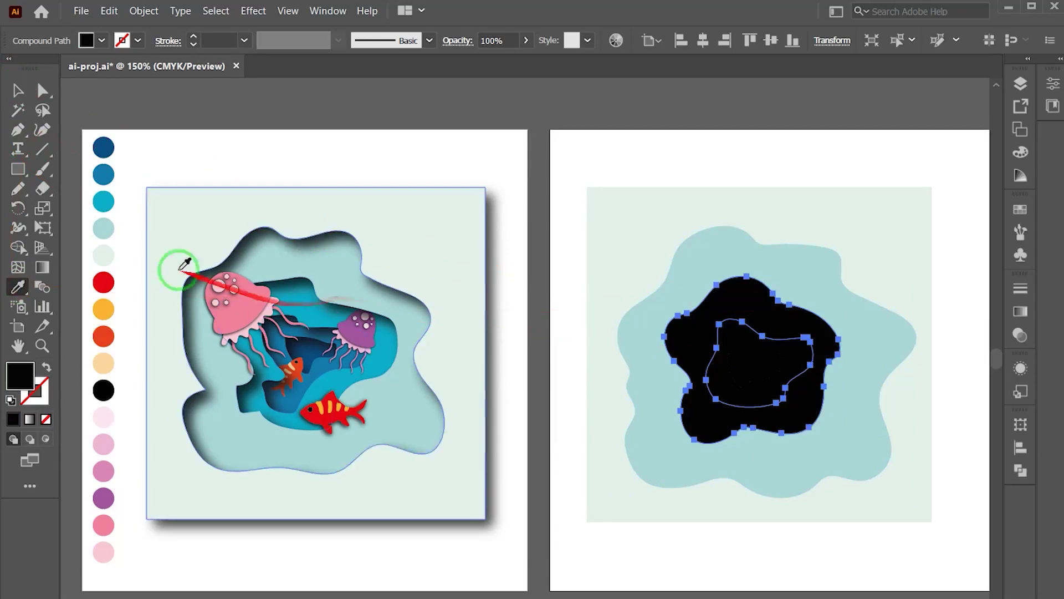
click(103, 201)
Colour the next inner blob blue and the innermost blob dark blue from the swatches
click(17, 90)
click(743, 335)
click(17, 287)
click(103, 174)
click(17, 90)
click(753, 363)
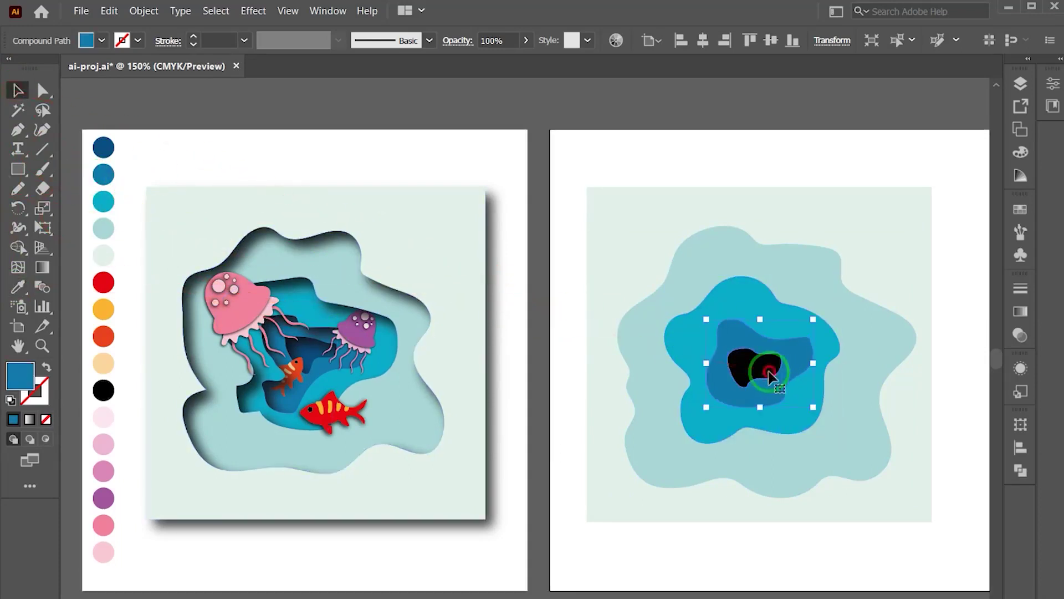
click(17, 287)
click(103, 147)
Restack the innermost and teal blobs using Arrange, bringing the teal blob forward
click(18, 91)
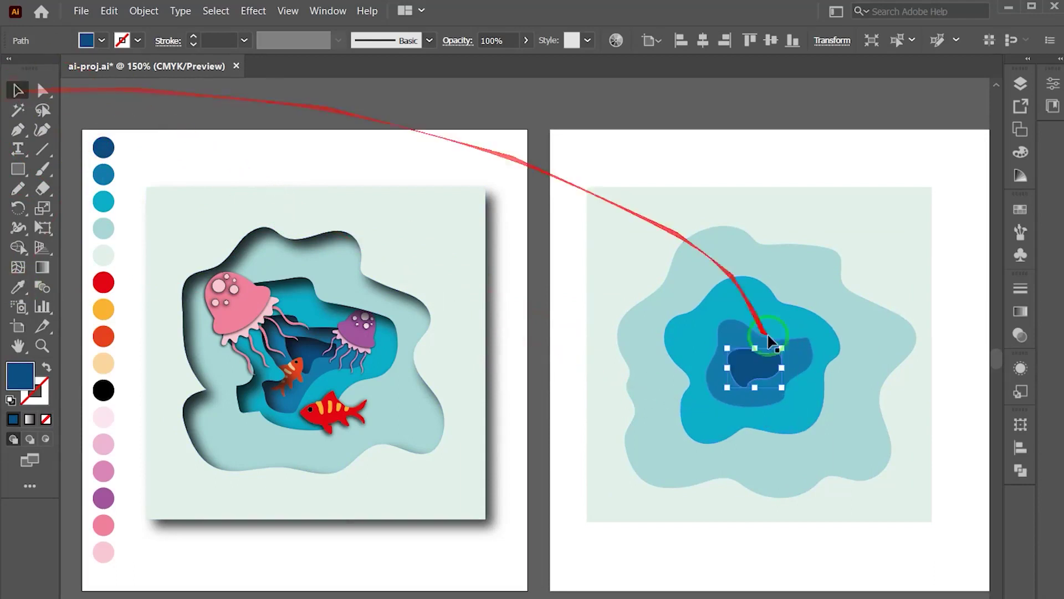
click(725, 204)
click(964, 257)
click(755, 363)
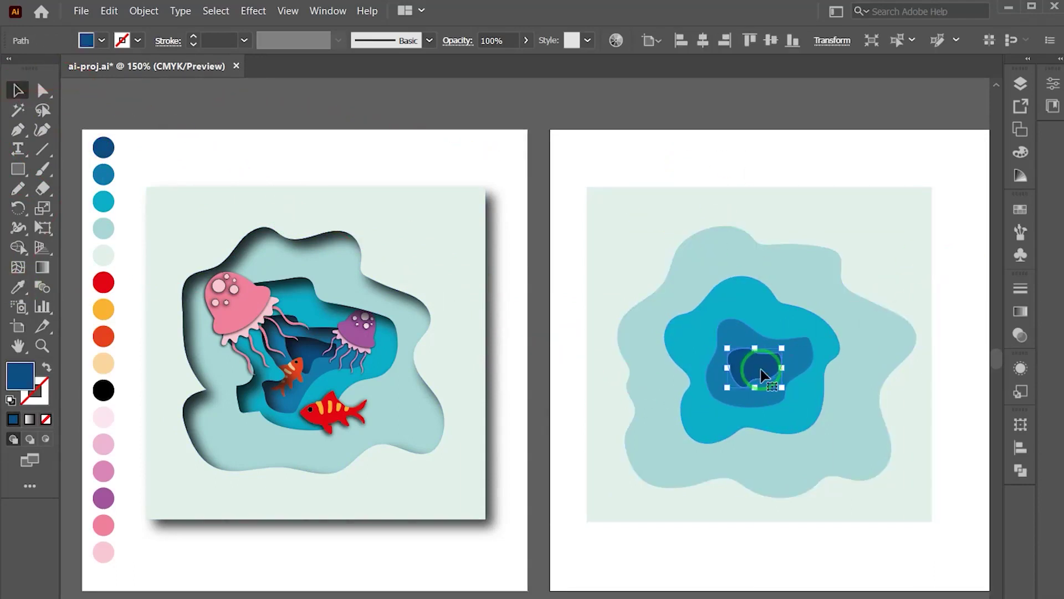
right_click(762, 370)
click(748, 334)
right_click(745, 335)
click(945, 477)
right_click(755, 305)
click(964, 472)
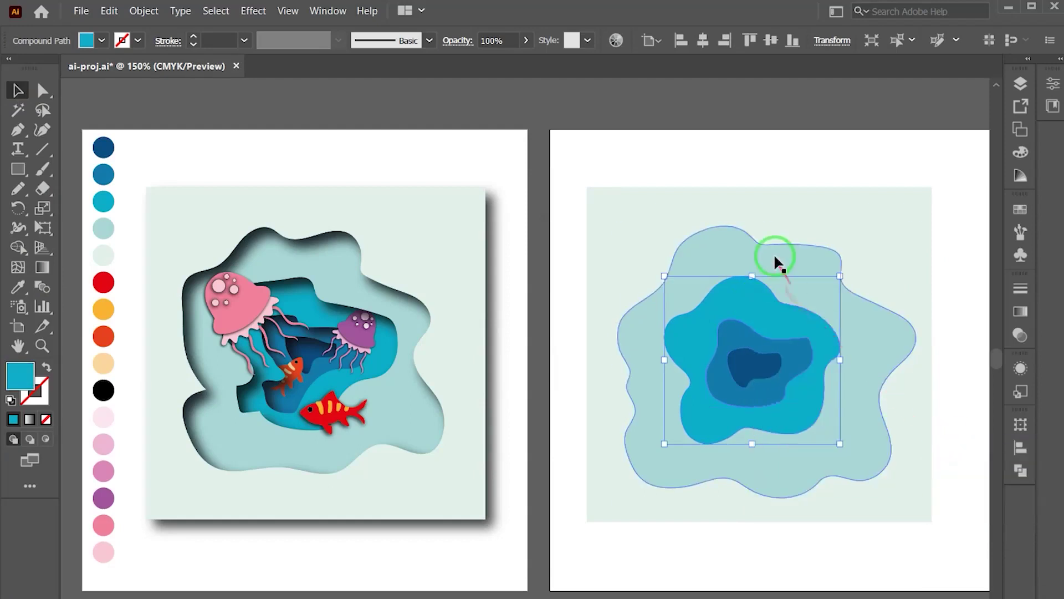
Restack the light outer blob and send the background square behind all blobs
click(776, 261)
right_click(791, 255)
click(963, 400)
right_click(826, 206)
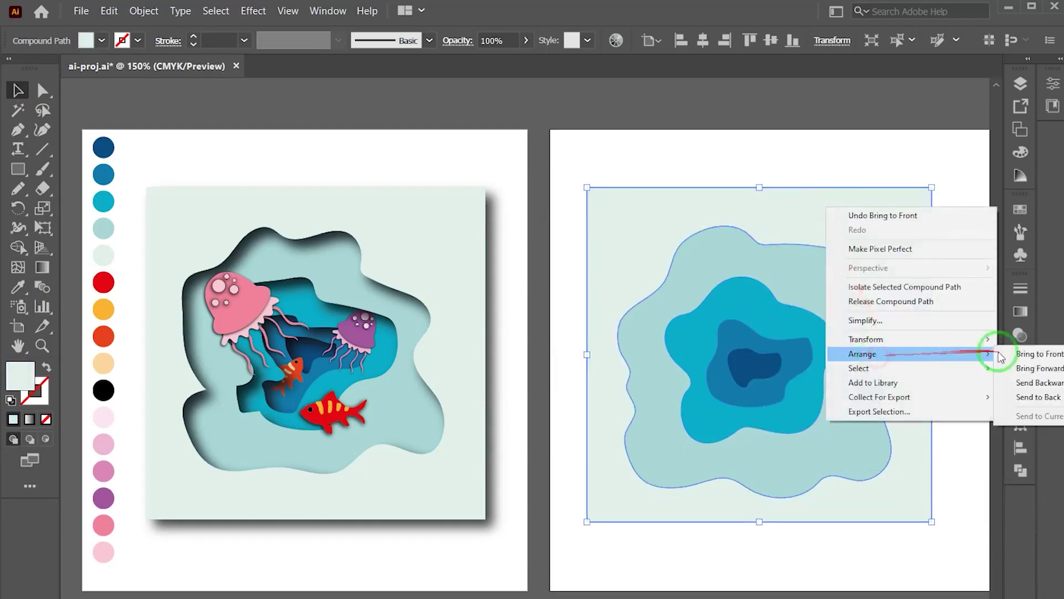
click(1031, 397)
Apply a first drop shadow to all the blue layers with a 10 px offset
shift+click(774, 375)
click(254, 11)
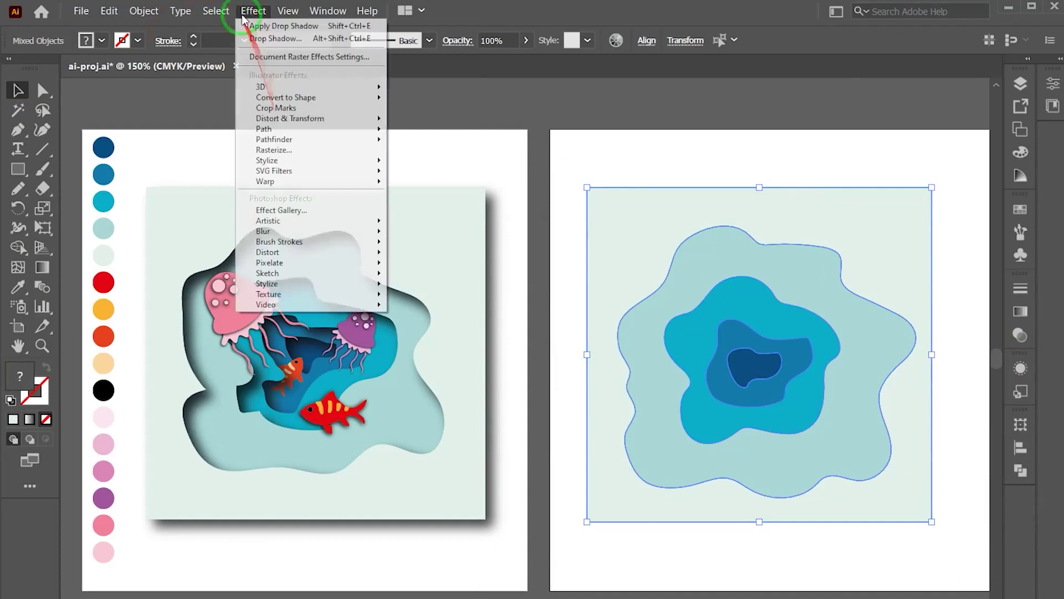
click(481, 162)
mouse_move(863, 169)
mouse_down()
mouse_move(475, 209)
mouse_move(449, 201)
mouse_up()
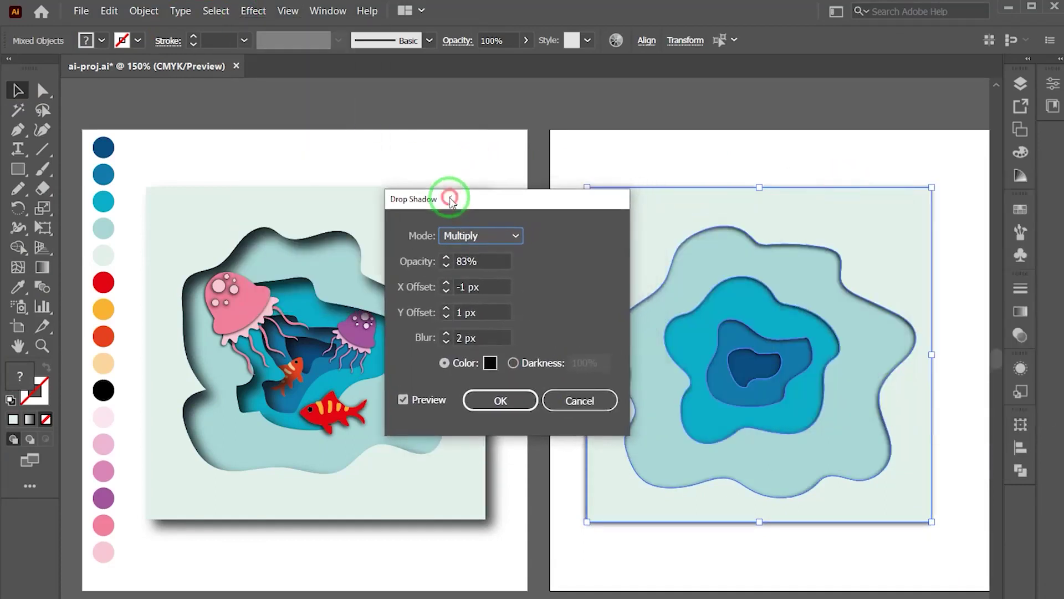
click(447, 283)
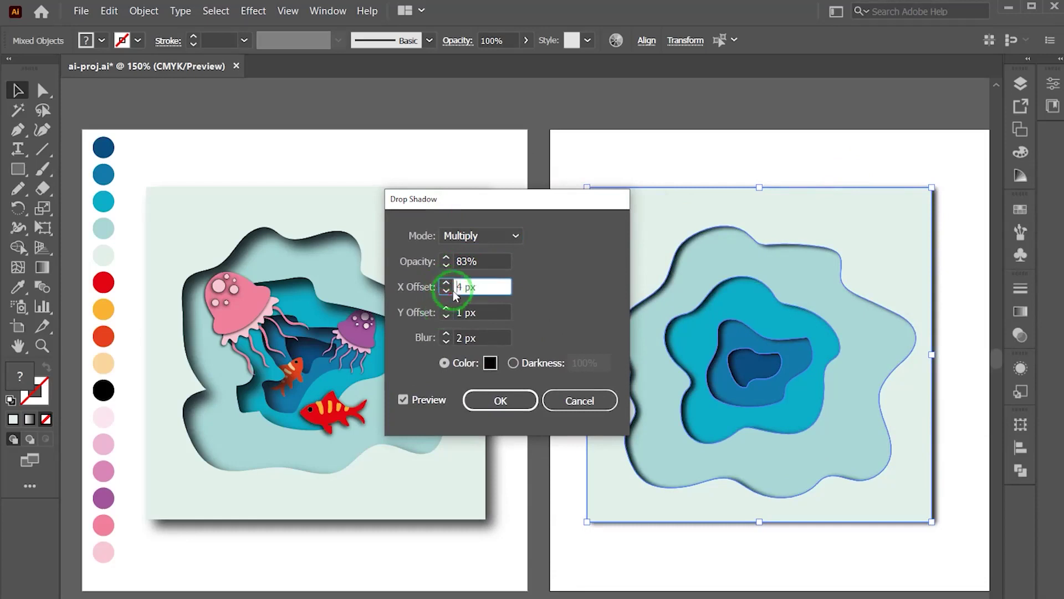
click(460, 313)
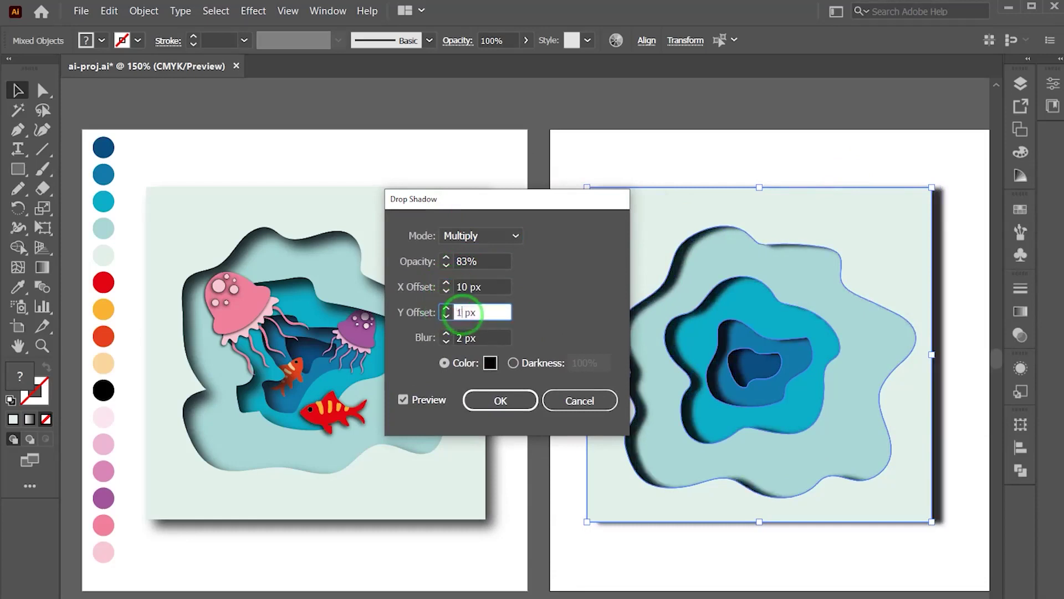
text(10)
key(Return)
Edit the drop shadow from Appearance to 10 px blur and 8 px offsets
click(1021, 368)
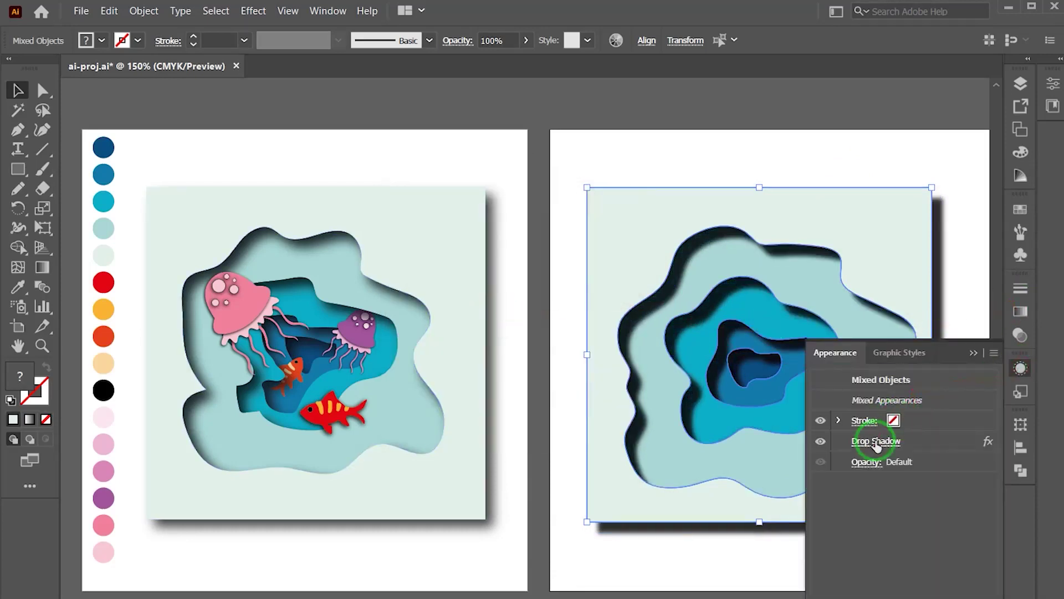
click(875, 441)
click(446, 334)
click(446, 334)
click(446, 334)
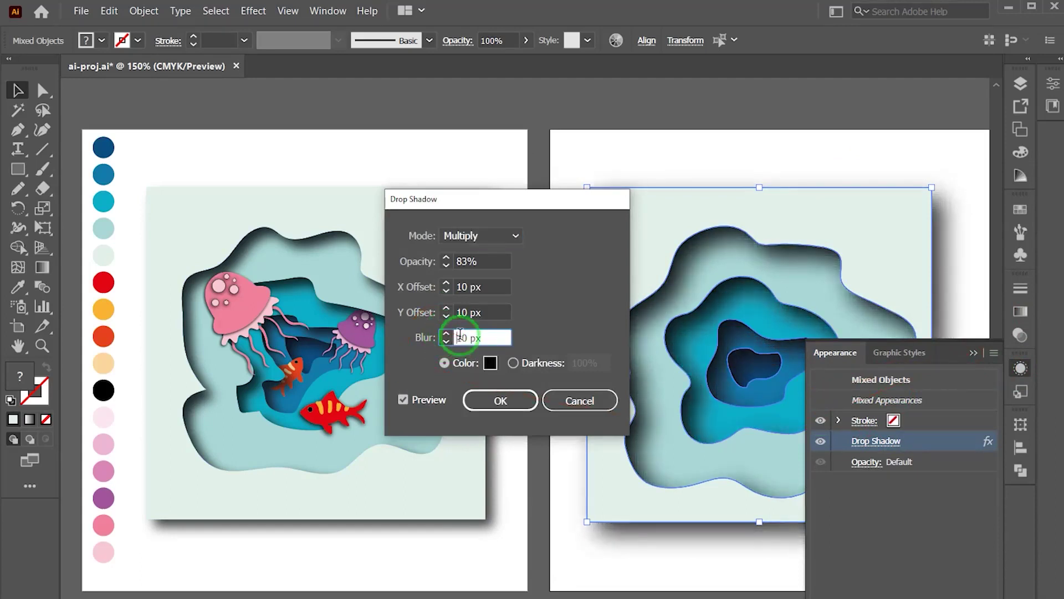
double_click(464, 286)
text(8)
key(Tab)
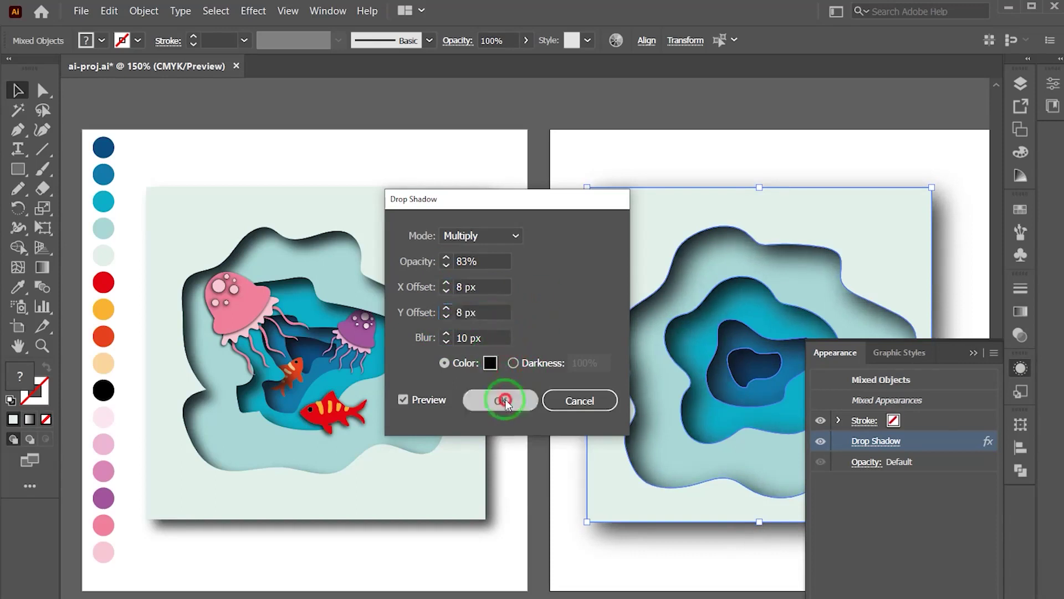
click(505, 400)
Close the Appearance list, deselect the artwork and pan to show both artboards
click(974, 353)
click(604, 164)
click(505, 425)
drag(525, 391, 426, 344)
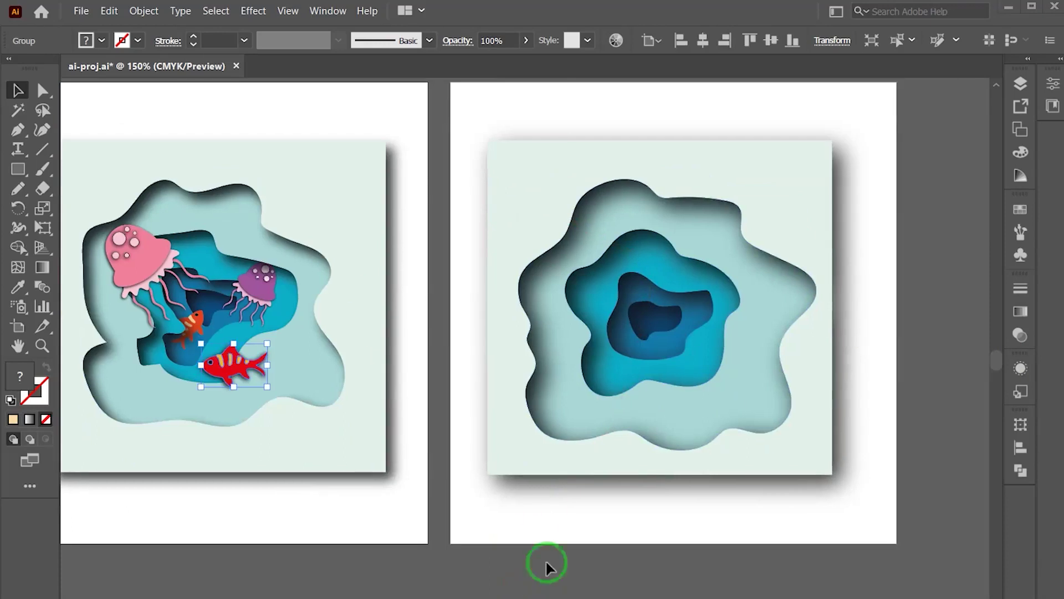
Open jellyfish.png and fish.png together as documents
click(82, 11)
click(103, 56)
click(147, 232)
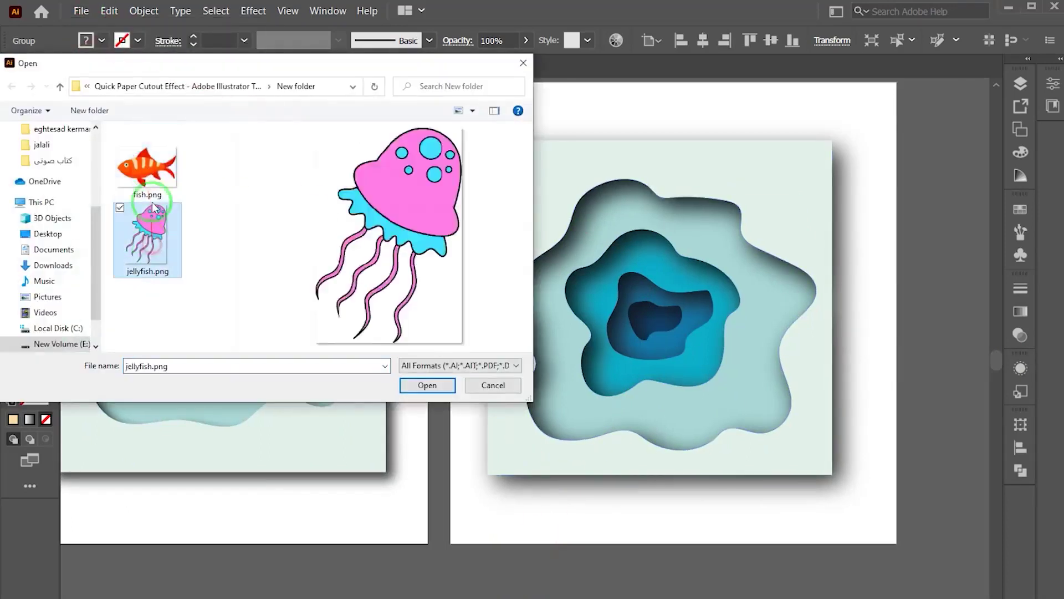
click(149, 161)
key(ctrl+a)
click(430, 384)
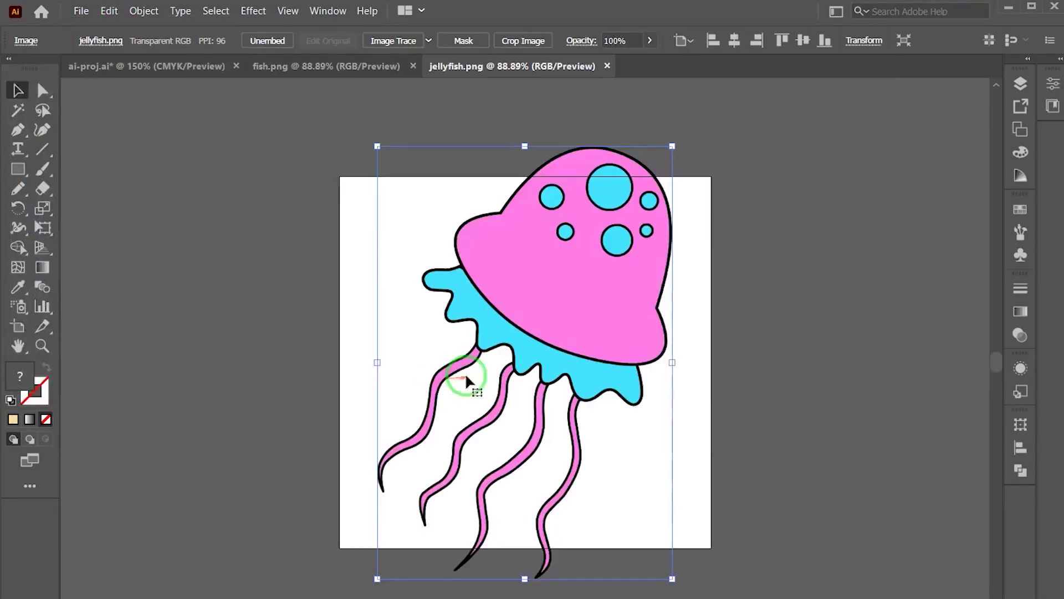
Drag the jellyfish and fish images into the project beside the right artboard
drag(518, 252, 198, 69)
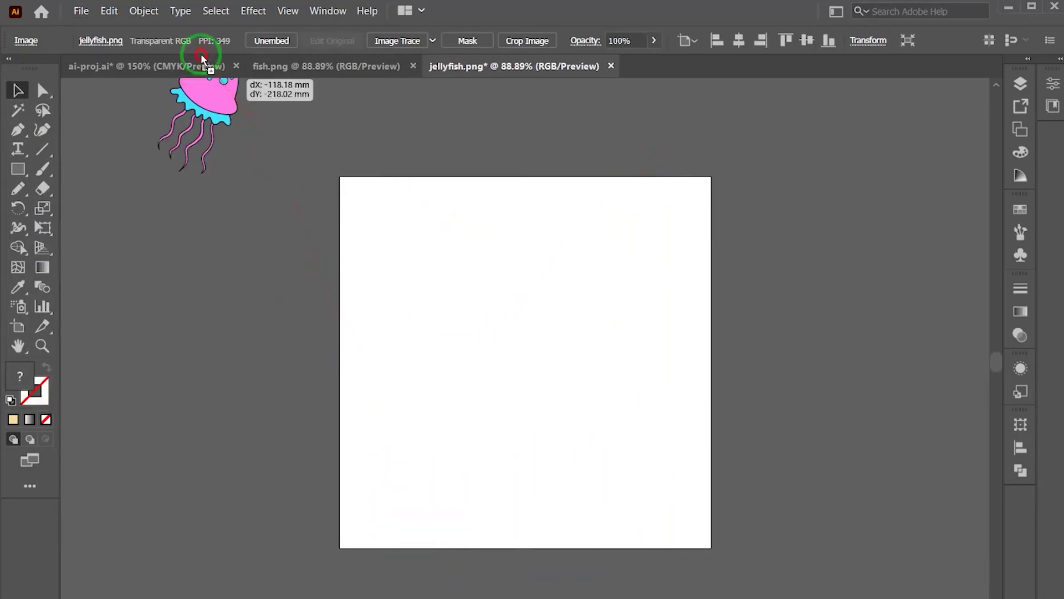
mouse_move(477, 338)
mouse_down()
mouse_move(582, 310)
mouse_move(809, 191)
mouse_up()
click(327, 66)
click(545, 370)
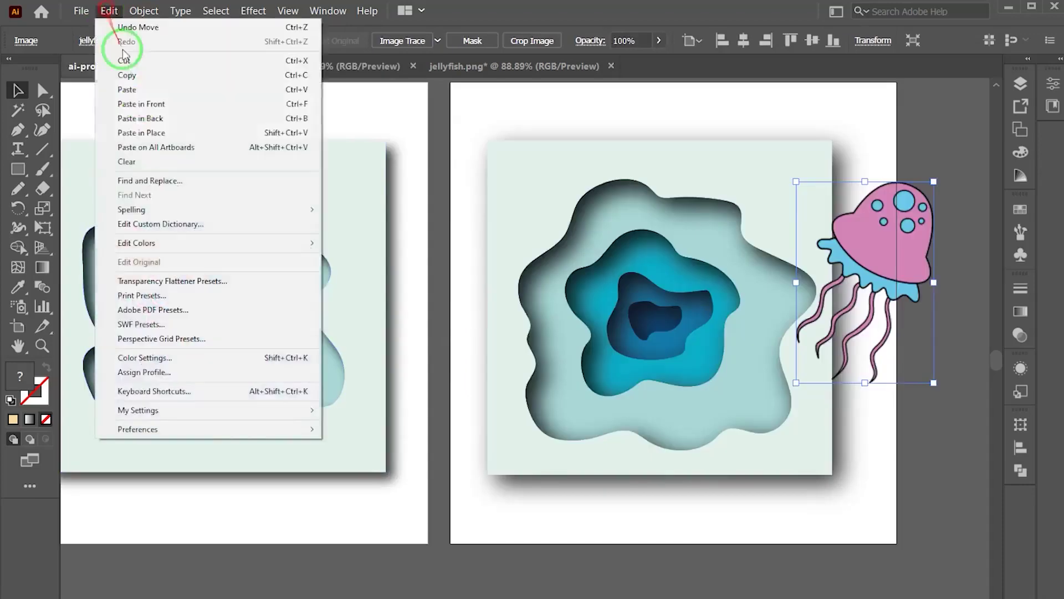
mouse_move(537, 367)
mouse_down()
mouse_move(478, 303)
mouse_move(803, 402)
mouse_up()
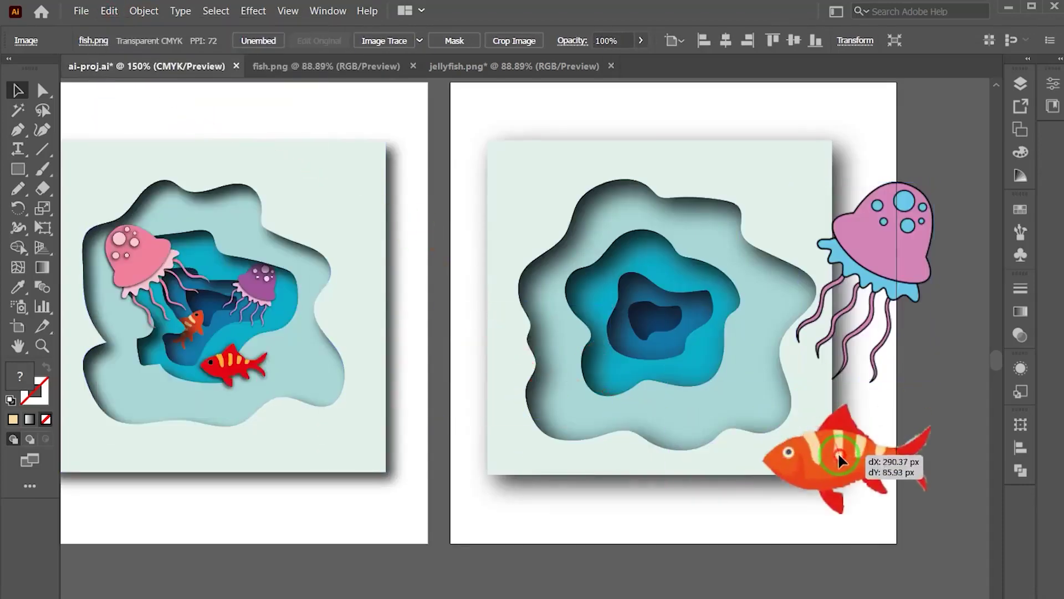
click(876, 333)
Unembed and save the jellyfish image, then Image Trace it into black-and-white line art
click(271, 43)
click(428, 382)
click(430, 40)
drag(920, 272, 863, 232)
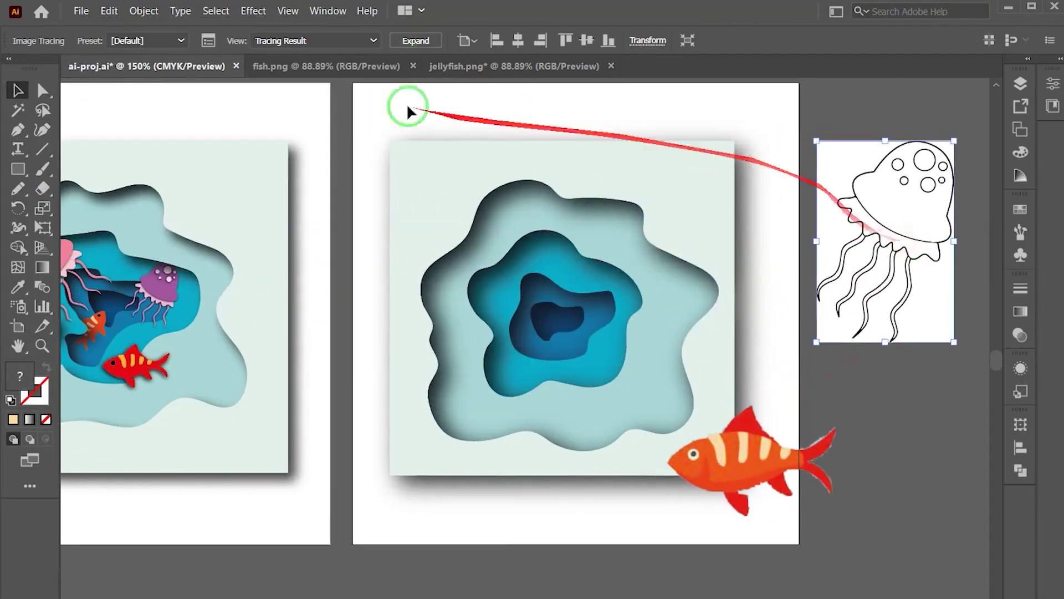
Expand and ungroup the traced jellyfish, moving its shapes onto the right artboard
click(410, 40)
drag(923, 299, 919, 301)
right_click(889, 222)
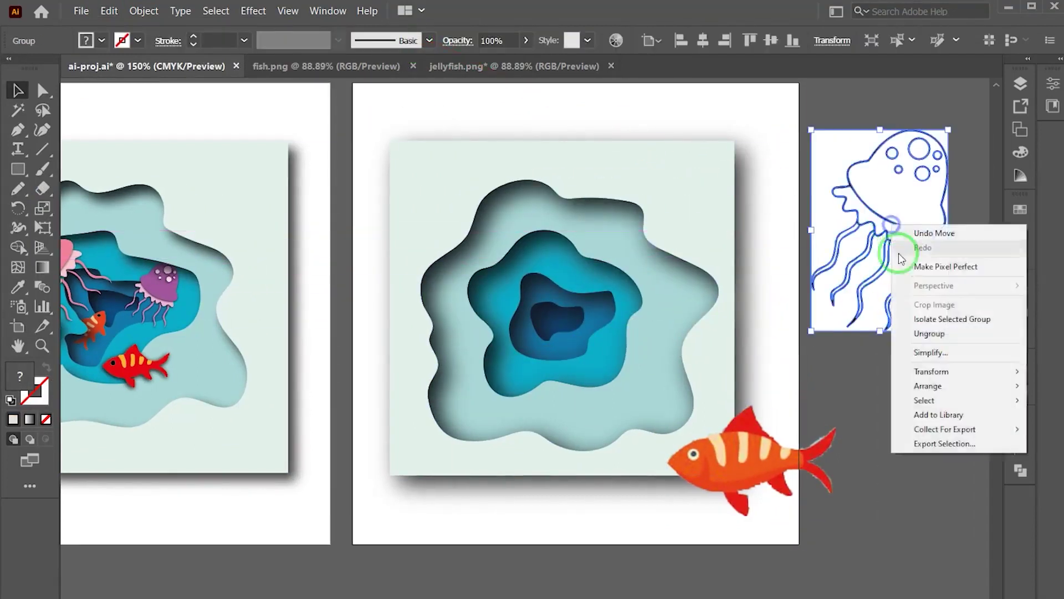
click(909, 344)
click(920, 216)
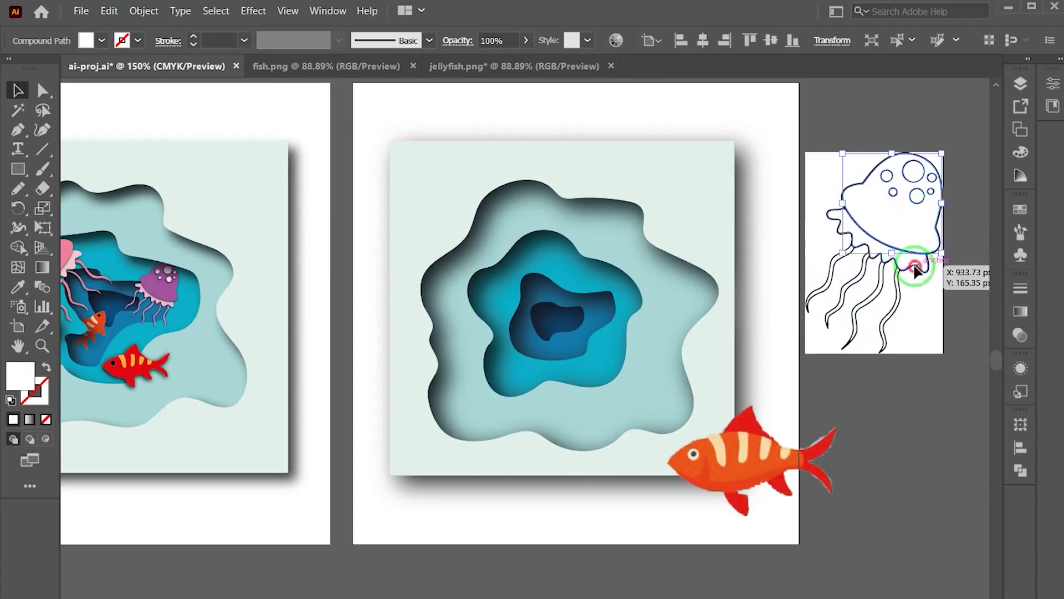
shift+click(877, 302)
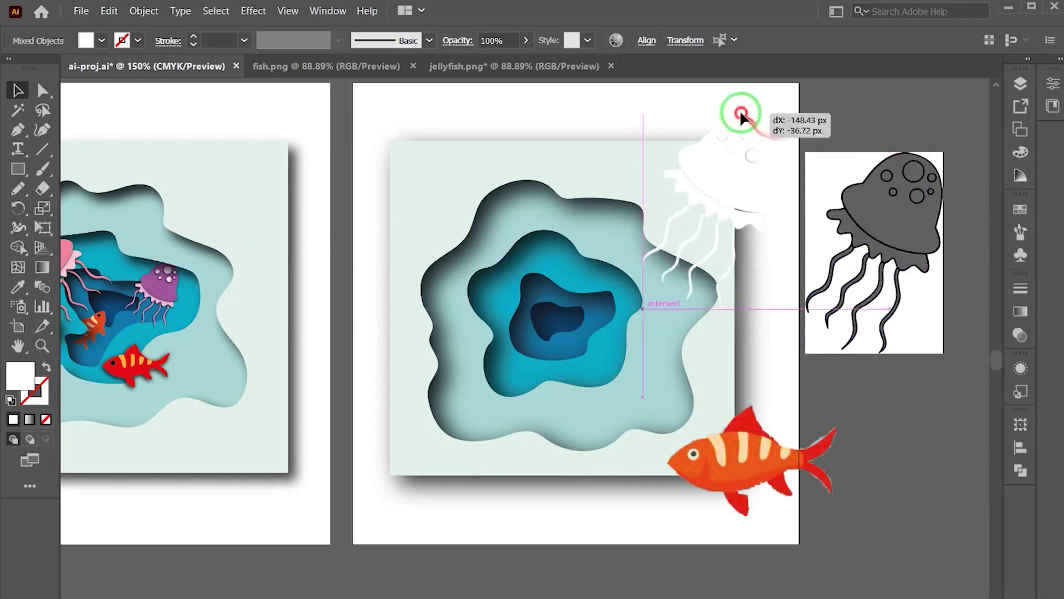
drag(909, 160, 708, 124)
mouse_move(709, 166)
mouse_down()
mouse_move(944, 427)
mouse_move(943, 477)
mouse_up()
Fill the jellyfish head with the purple swatch and the skirt with pink
key(ctrl+minus)
drag(578, 498, 686, 505)
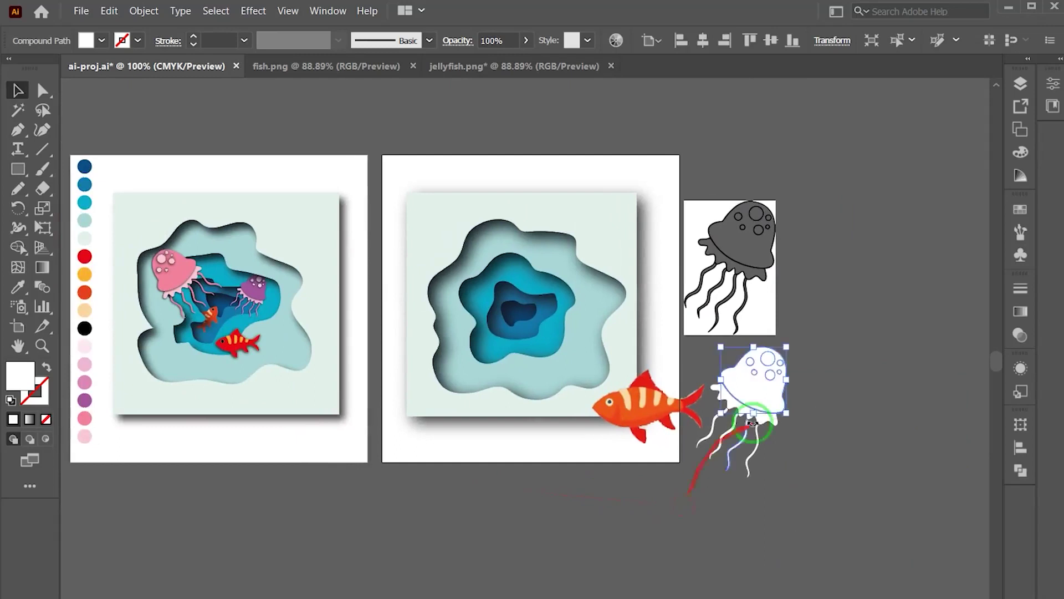
key(i)
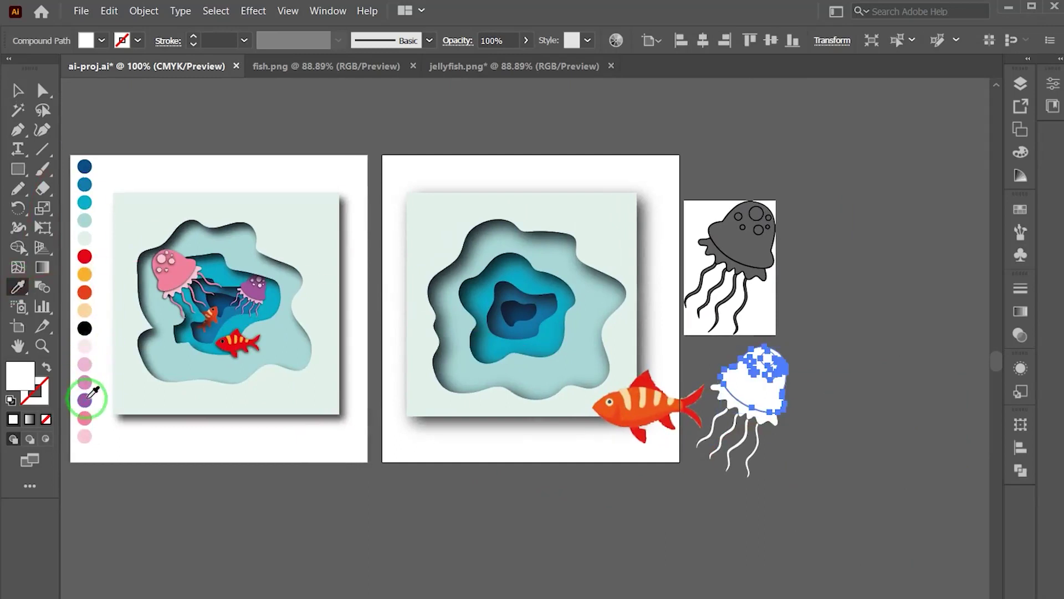
click(89, 398)
key(v)
click(732, 408)
key(i)
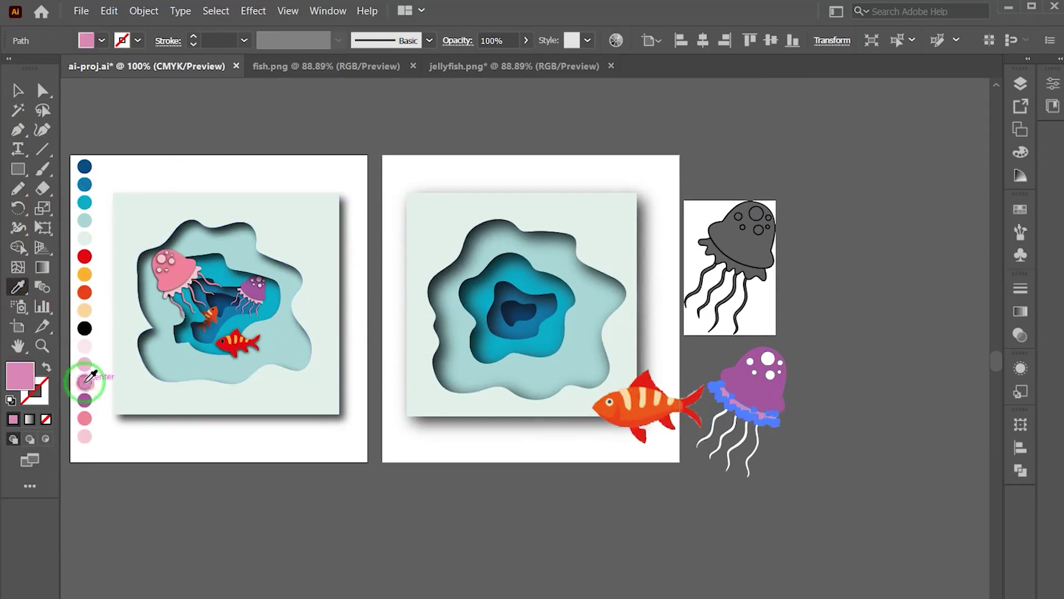
click(18, 92)
Select all the tentacles and colour them pale pink
click(724, 422)
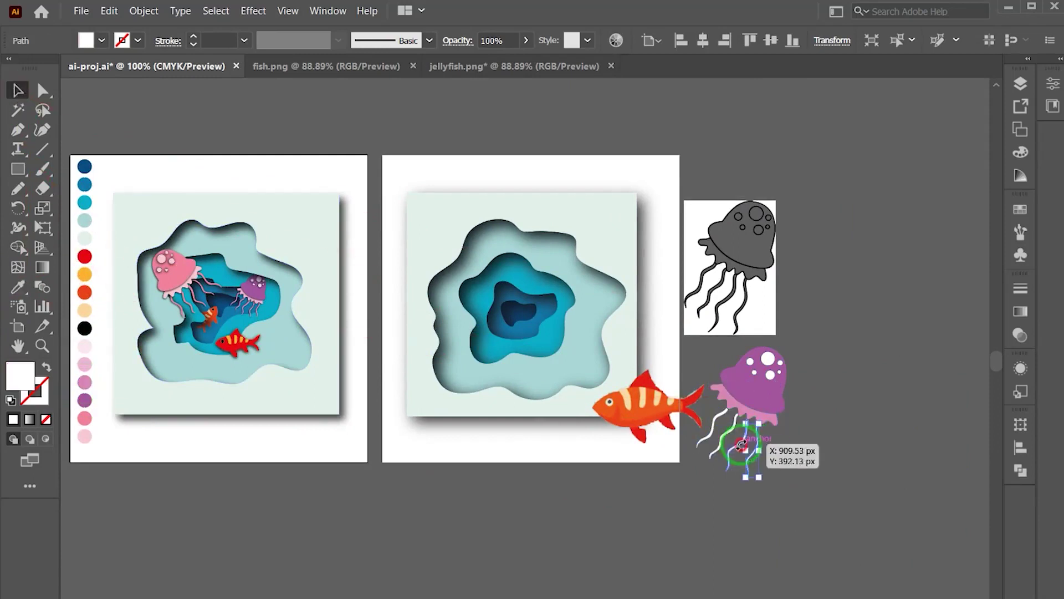
drag(713, 457, 415, 372)
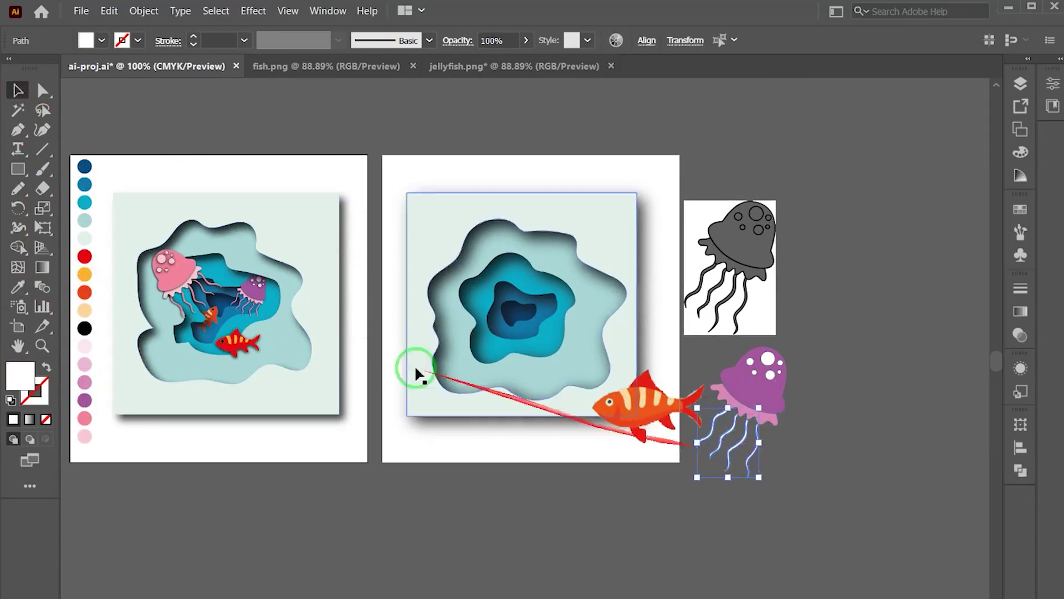
click(17, 287)
click(85, 346)
click(85, 346)
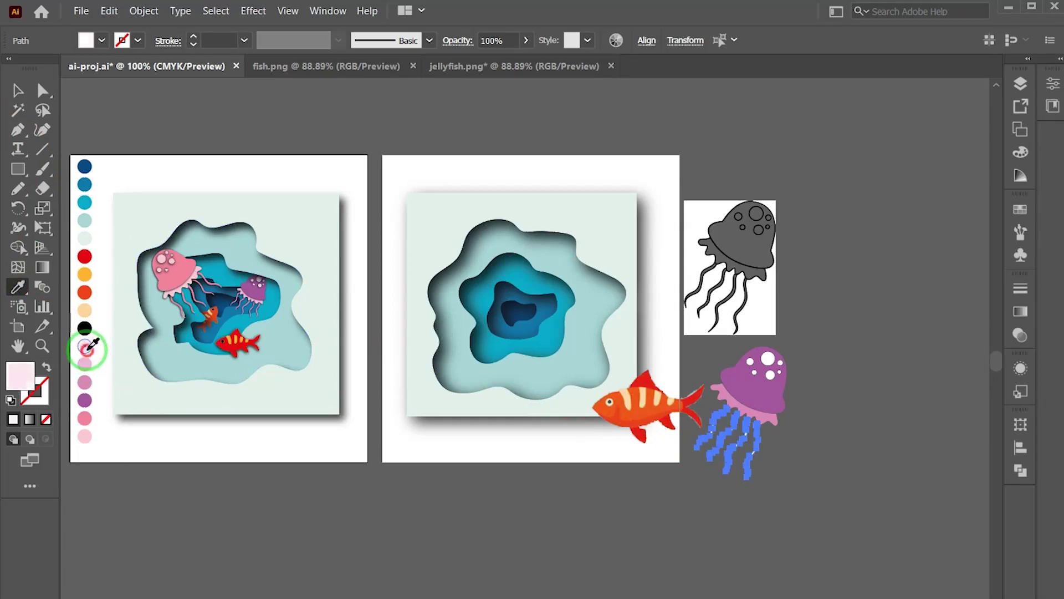
click(6, 94)
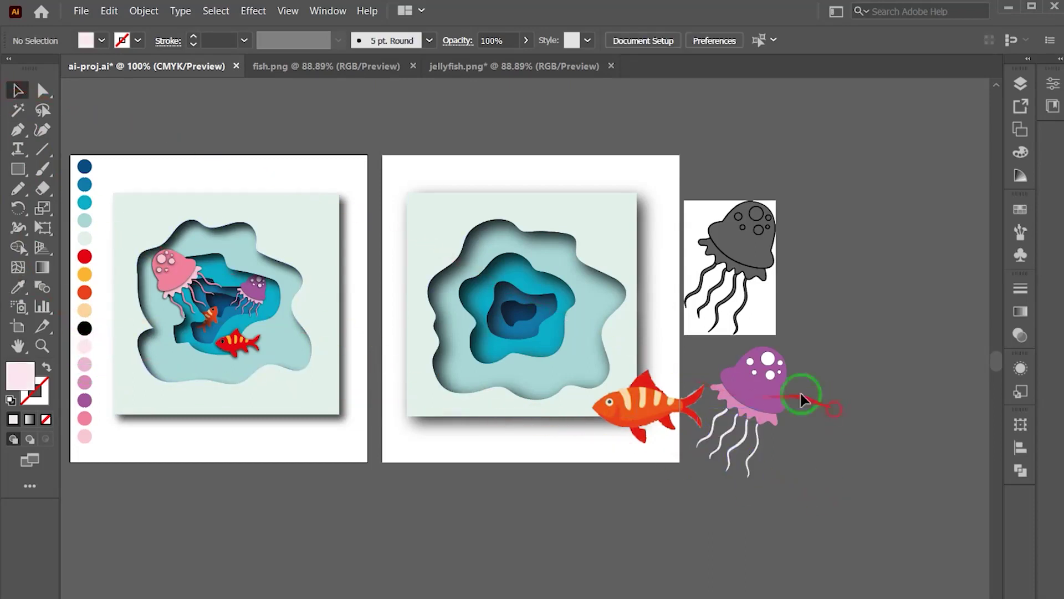
Select the bubbles on the jellyfish head and zoom in and out to review it
drag(757, 374, 751, 363)
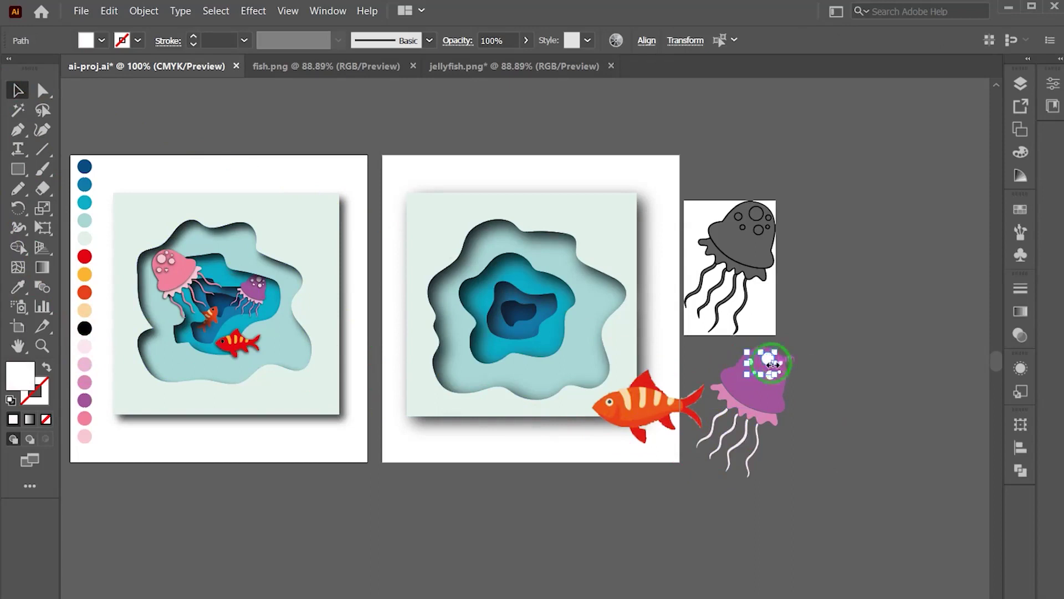
key(ctrl+equal)
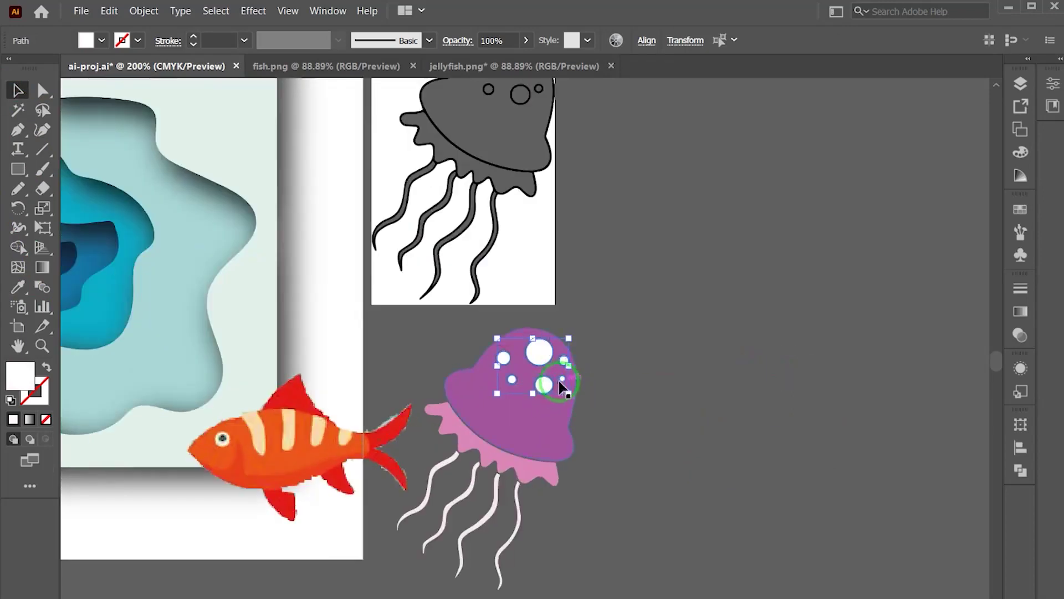
key(ctrl+minus)
key(ctrl+minus)
key(ctrl+minus)
click(19, 287)
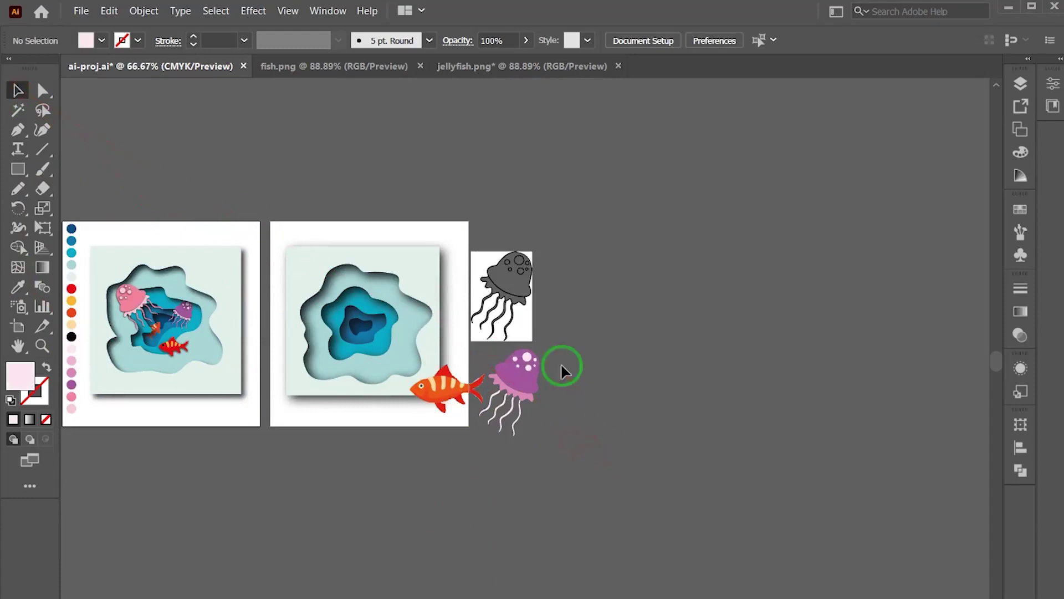
scroll(561, 364, up, 3)
Give the jellyfish a Multiply drop shadow with 5 px X/Y offsets and 3 px blur
click(528, 419)
right_click(536, 430)
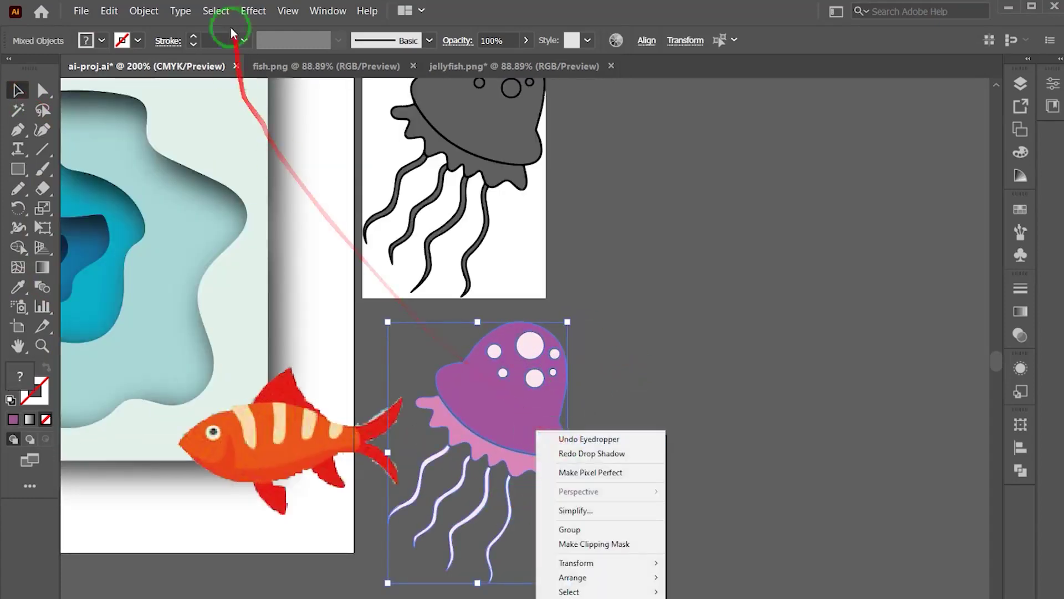
click(254, 11)
mouse_move(274, 152)
click(421, 162)
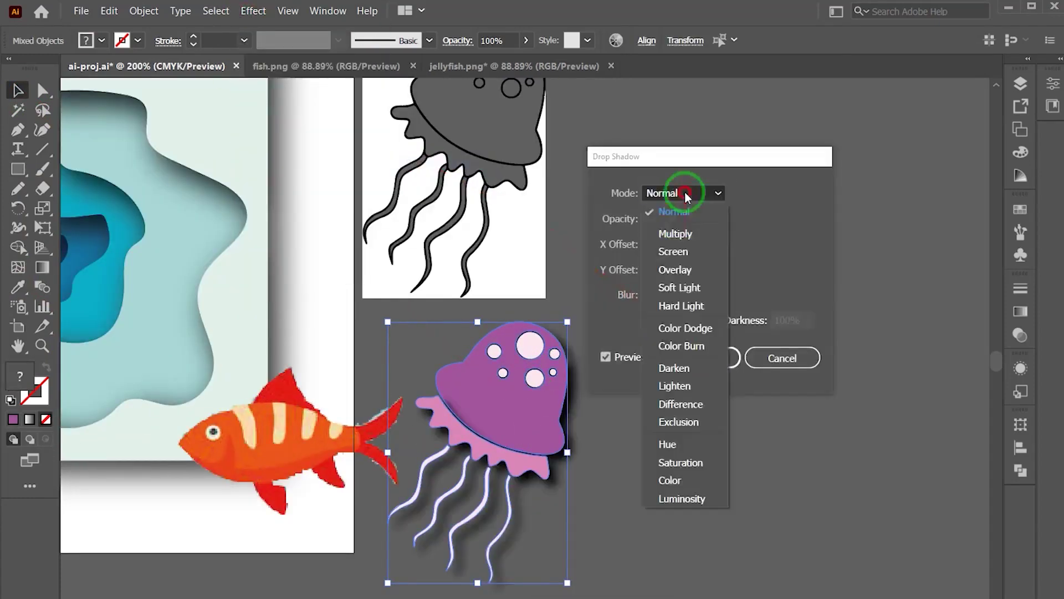
click(675, 275)
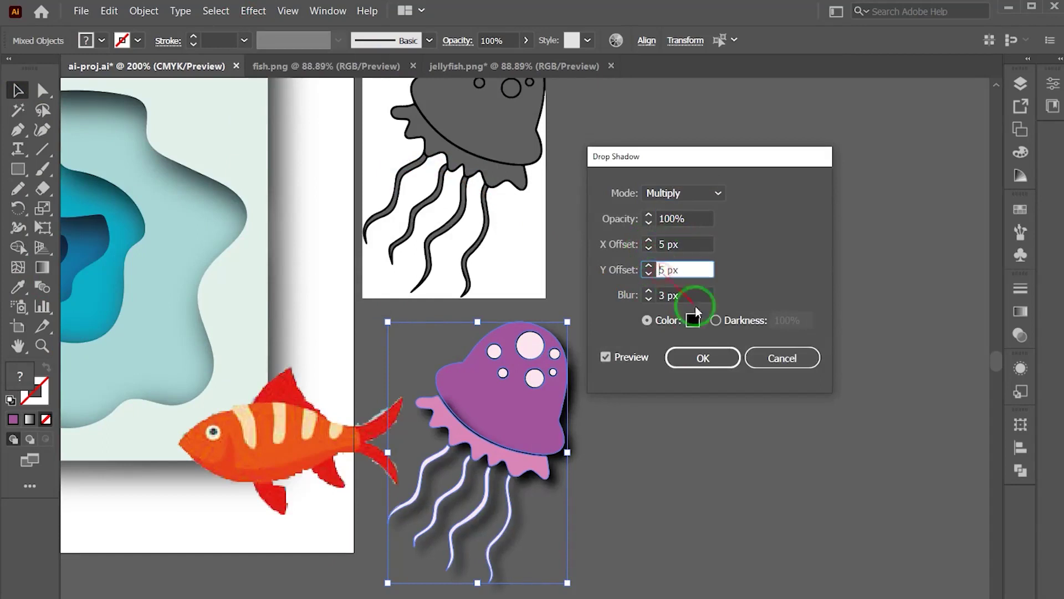
click(703, 359)
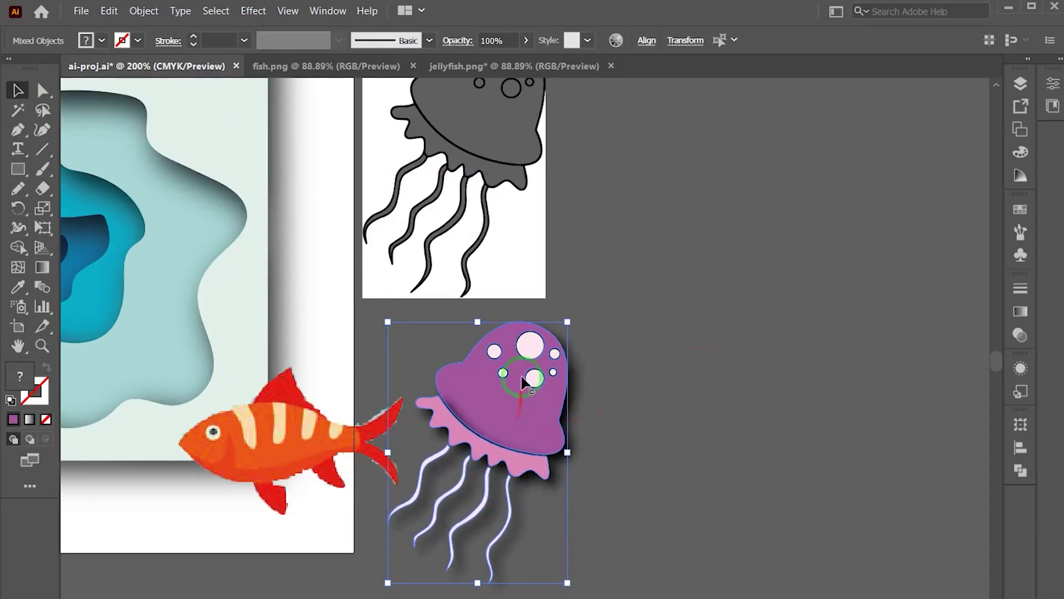
click(604, 363)
click(529, 345)
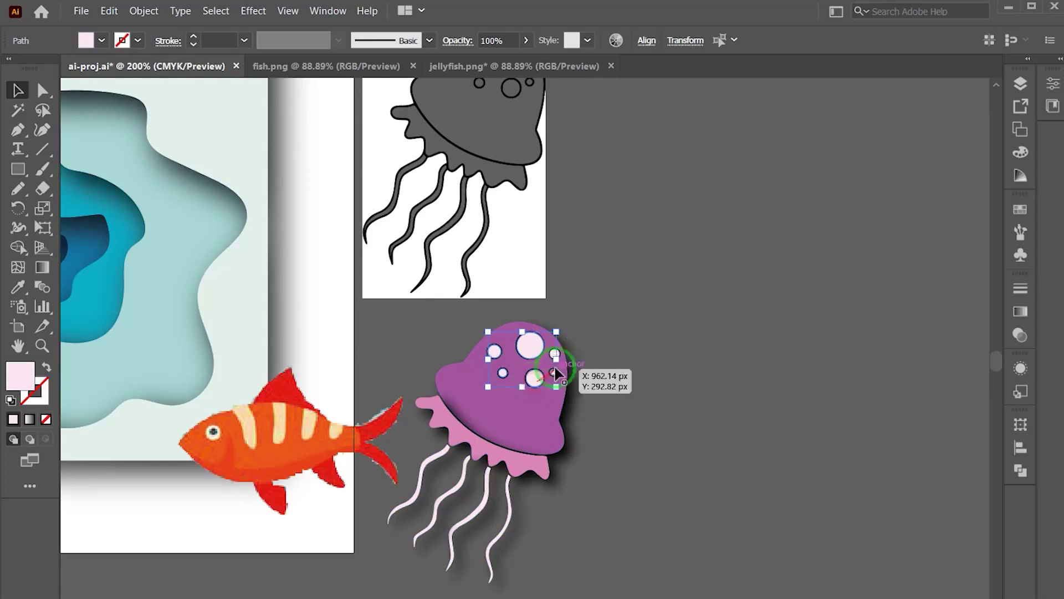
Give the bubbles the drop shadow, then delete the traced jellyfish image, leftover outline and stray bubble outlines
click(253, 10)
click(283, 28)
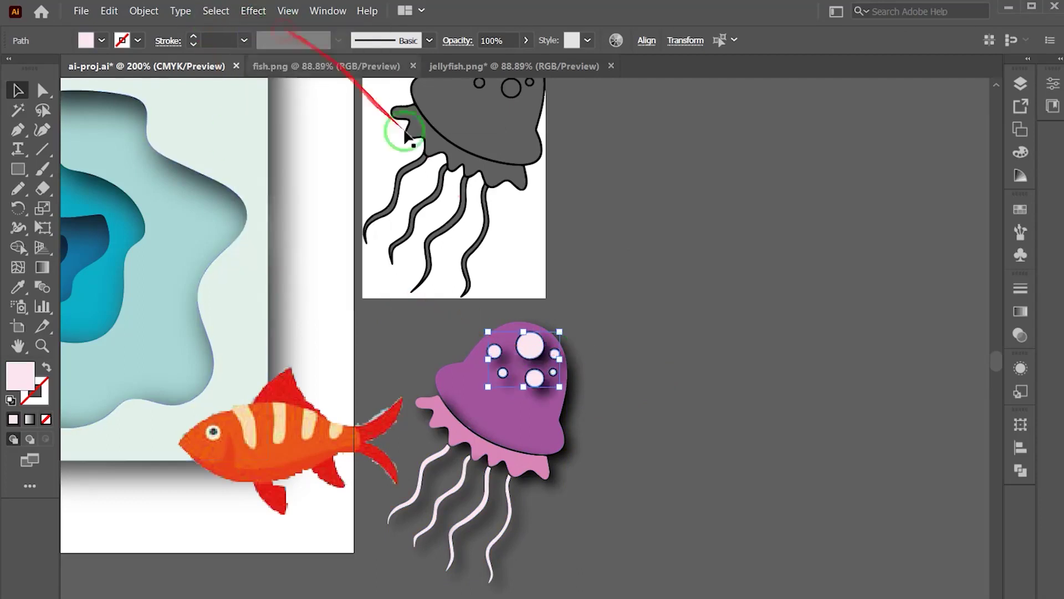
click(455, 497)
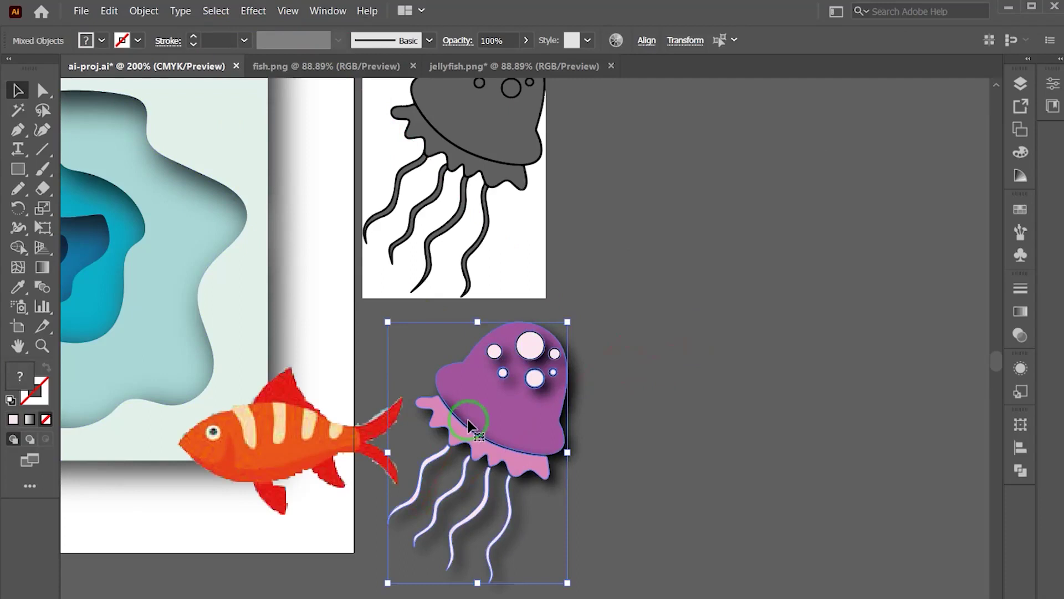
click(464, 260)
key(Delete)
click(450, 235)
key(Delete)
scroll(567, 166, up, 2)
drag(566, 94, 445, 187)
key(Delete)
Slide a jellyfish tentacle up under the jellyfish body
mouse_move(463, 541)
mouse_down()
mouse_move(261, 380)
mouse_move(258, 349)
mouse_up()
click(435, 344)
click(304, 388)
key(ctrl+z)
key(ctrl+z)
click(557, 595)
click(507, 574)
click(553, 579)
mouse_move(405, 562)
mouse_down()
mouse_move(487, 564)
mouse_move(483, 552)
mouse_up()
Send the tentacle to the back, group all jellyfish parts, and place it on the cave artwork
right_click(485, 553)
mouse_move(522, 486)
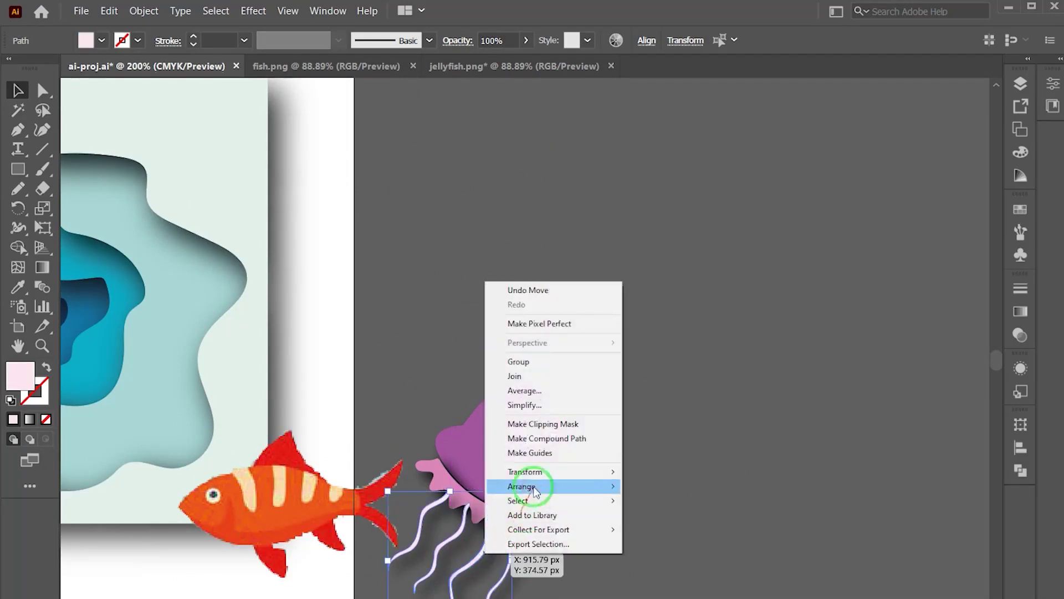
click(677, 526)
shift+click(470, 479)
right_click(473, 478)
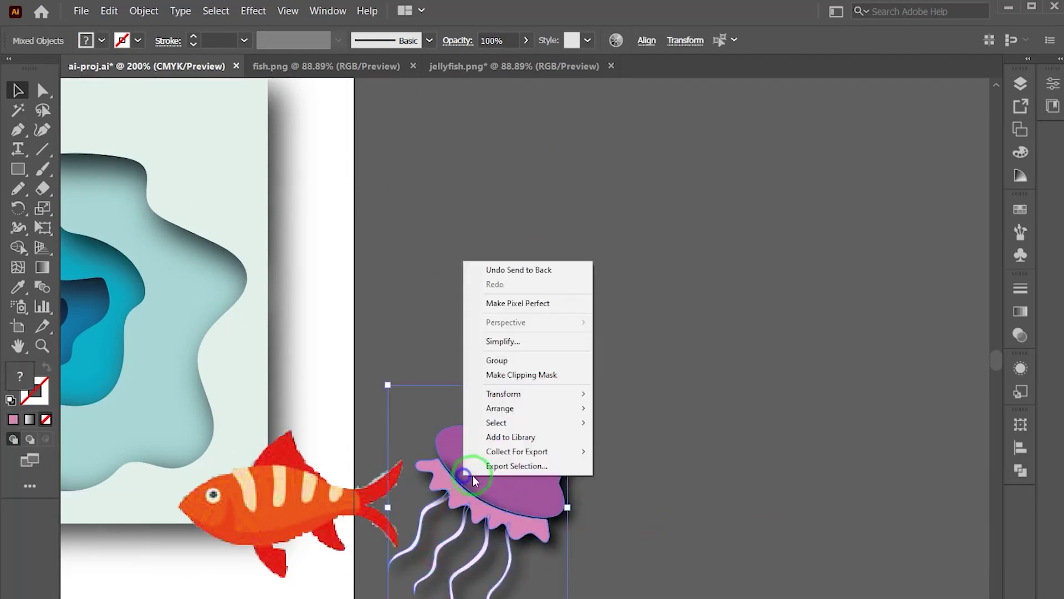
click(517, 360)
mouse_move(452, 507)
mouse_down()
mouse_move(302, 360)
mouse_move(138, 247)
mouse_up()
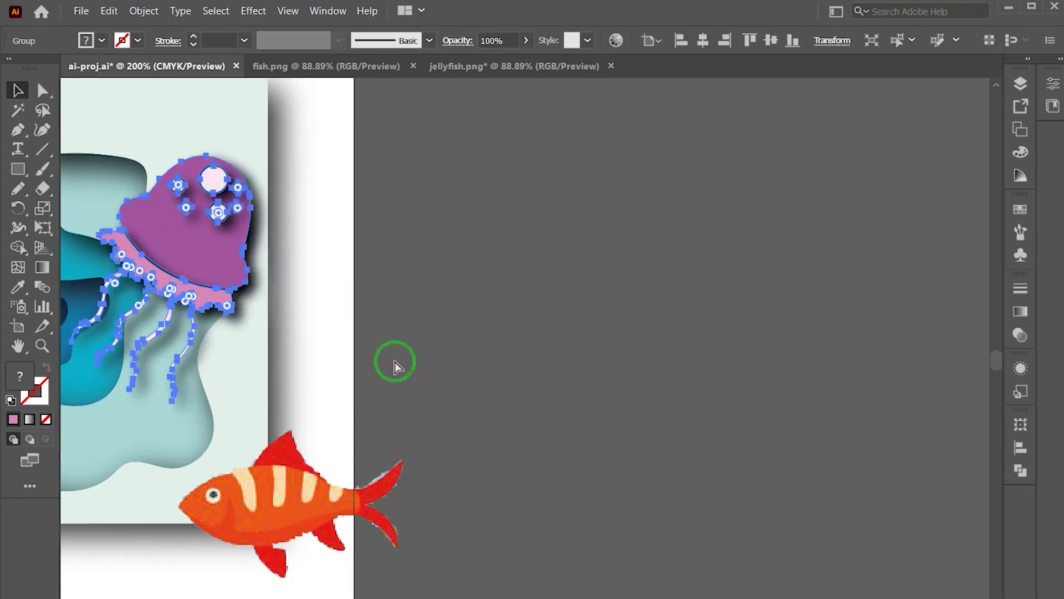
key(ctrl+equal)
key(ctrl+minus)
Duplicate the jellyfish with Copy and Paste, and rotate the copy
mouse_move(481, 393)
mouse_down()
mouse_move(451, 308)
mouse_move(511, 352)
mouse_up()
click(109, 11)
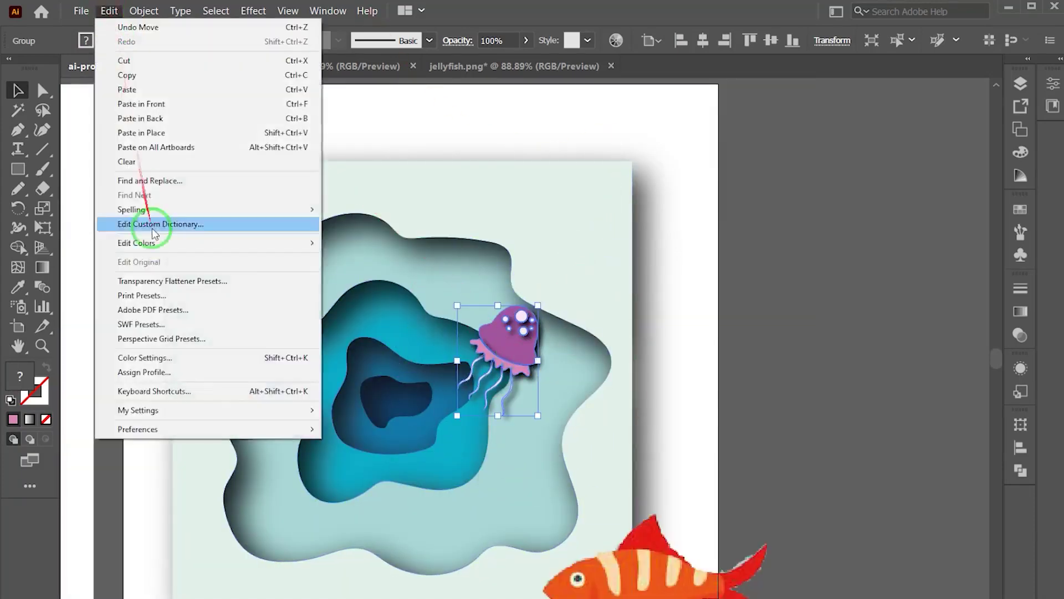
click(152, 80)
key(ctrl+v)
mouse_move(355, 249)
mouse_down()
mouse_move(256, 222)
mouse_move(292, 237)
mouse_move(311, 173)
mouse_up()
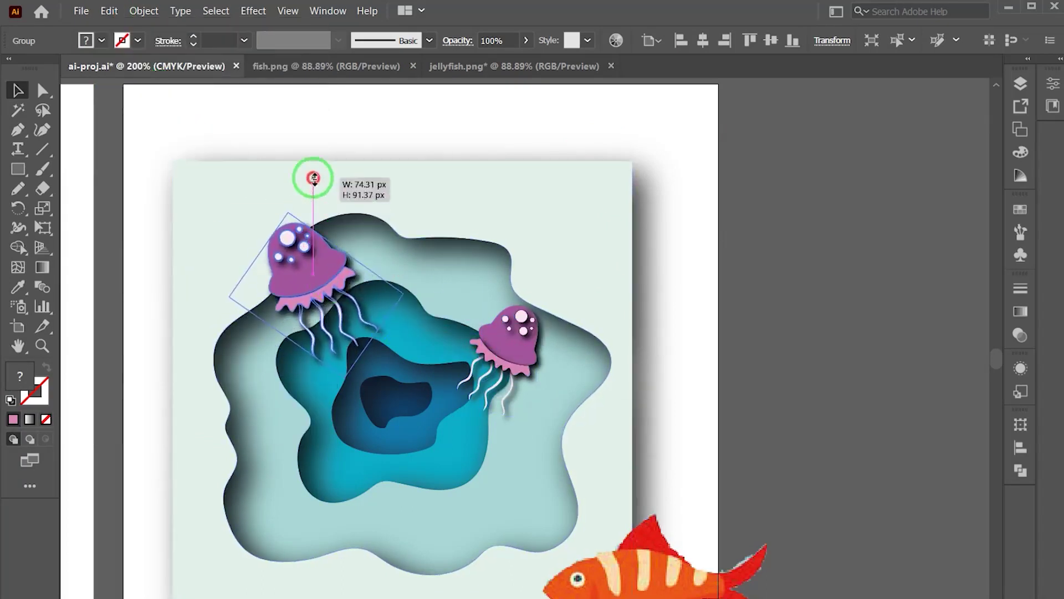
drag(318, 293, 316, 300)
Move the right jellyfish behind the cave's wavy edge and tilt the upper-left jellyfish
drag(520, 351, 534, 337)
right_click(533, 338)
mouse_move(570, 499)
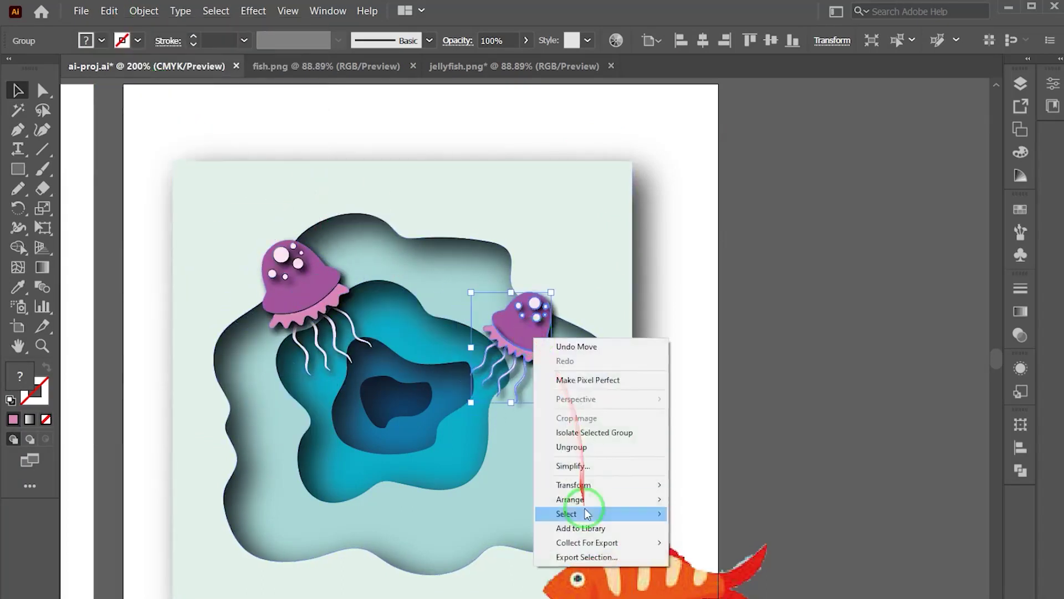
click(742, 534)
click(309, 297)
drag(349, 238, 281, 218)
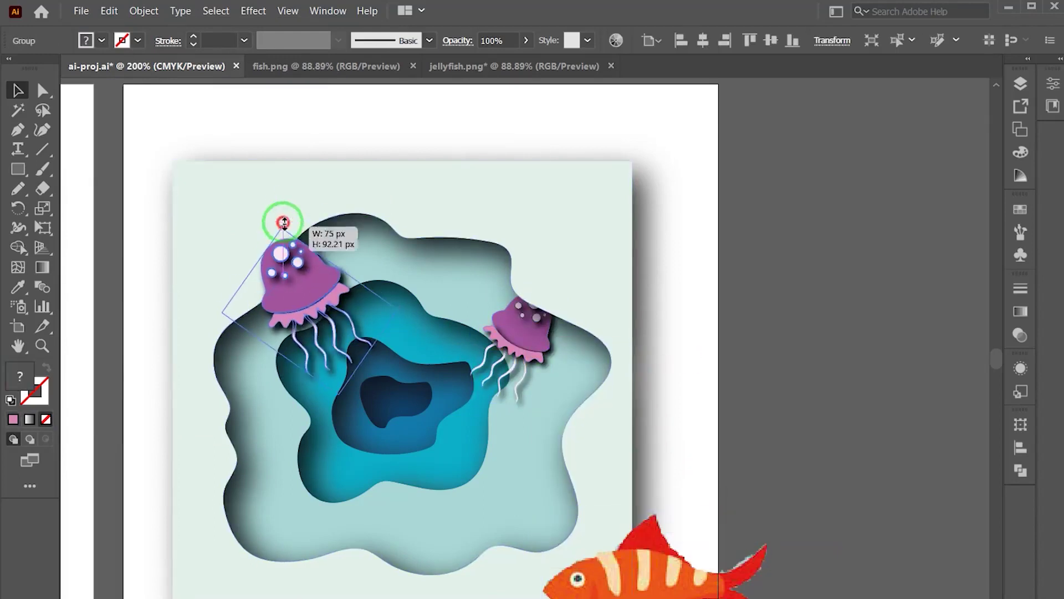
right_click(312, 287)
click(706, 314)
click(321, 294)
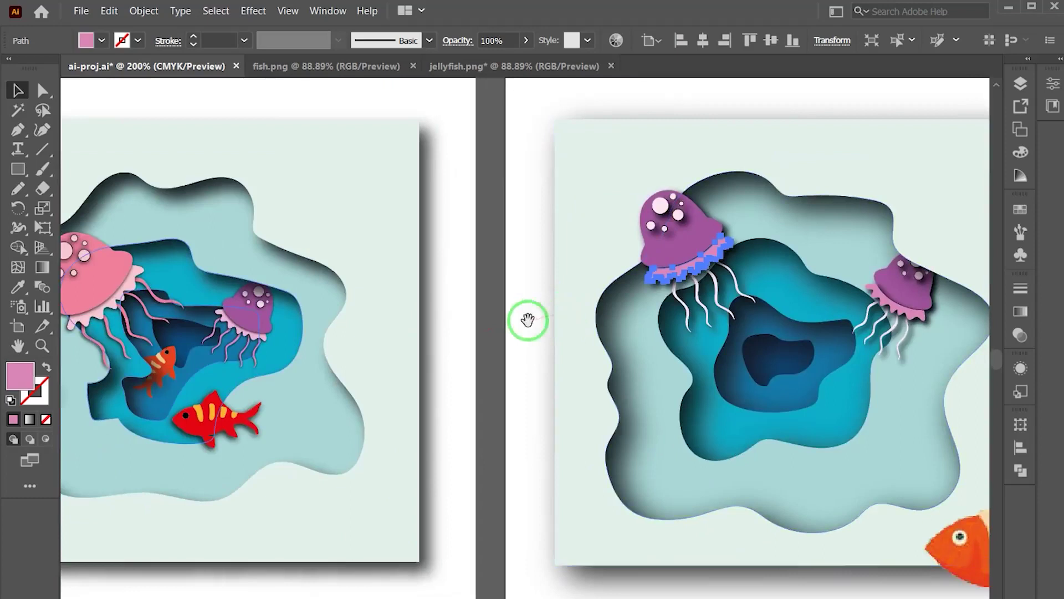
Colour the upper-left jellyfish head pink and move the orange fish picture beside the artwork
key(i)
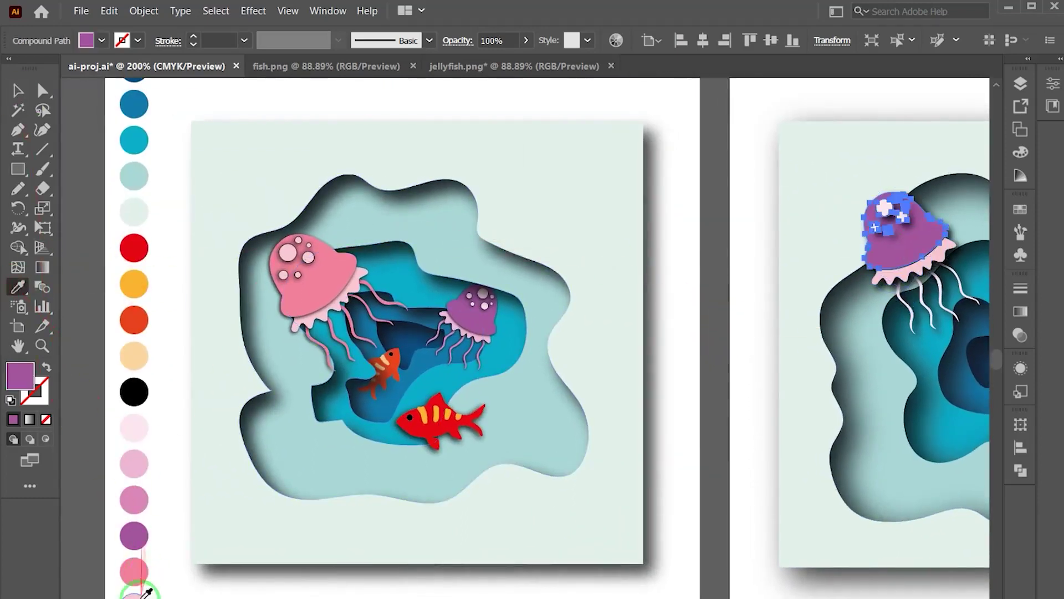
click(145, 593)
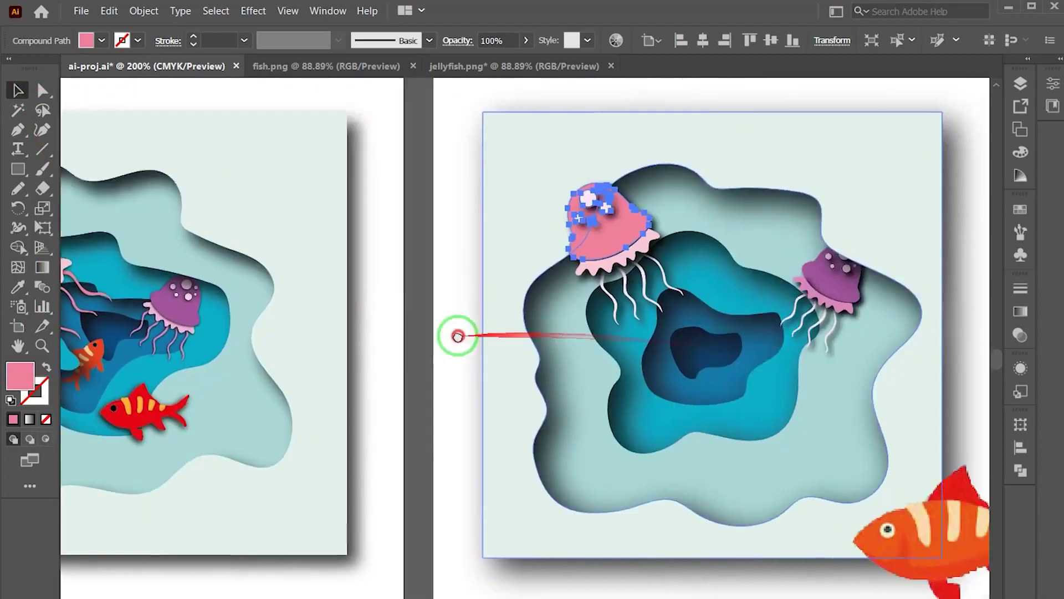
click(836, 517)
mouse_move(836, 518)
mouse_down()
mouse_move(865, 362)
mouse_move(812, 413)
mouse_up()
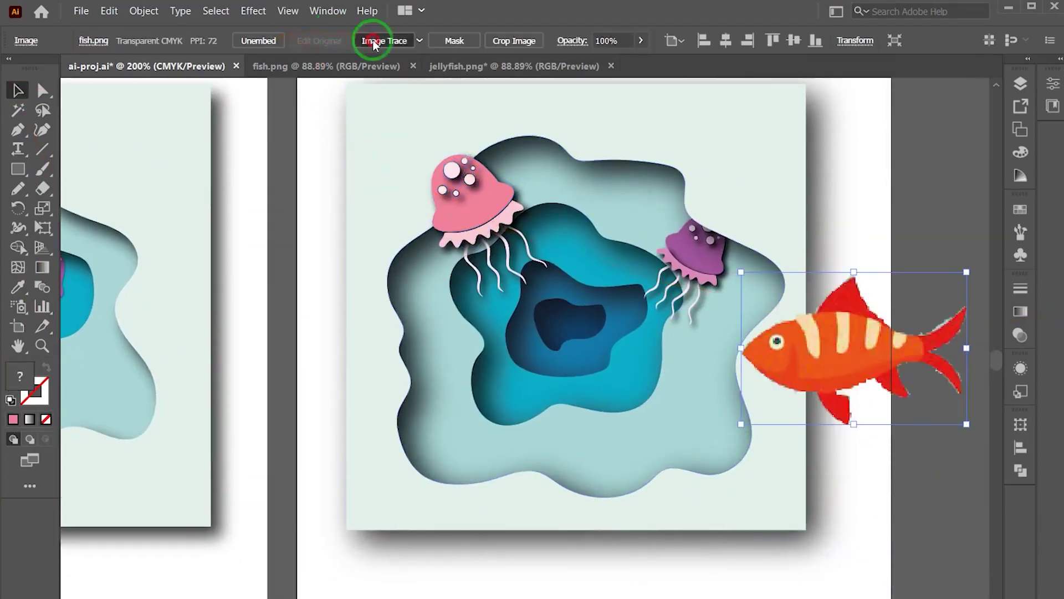
Image Trace the fish picture and expand it into editable paths
click(373, 44)
click(415, 40)
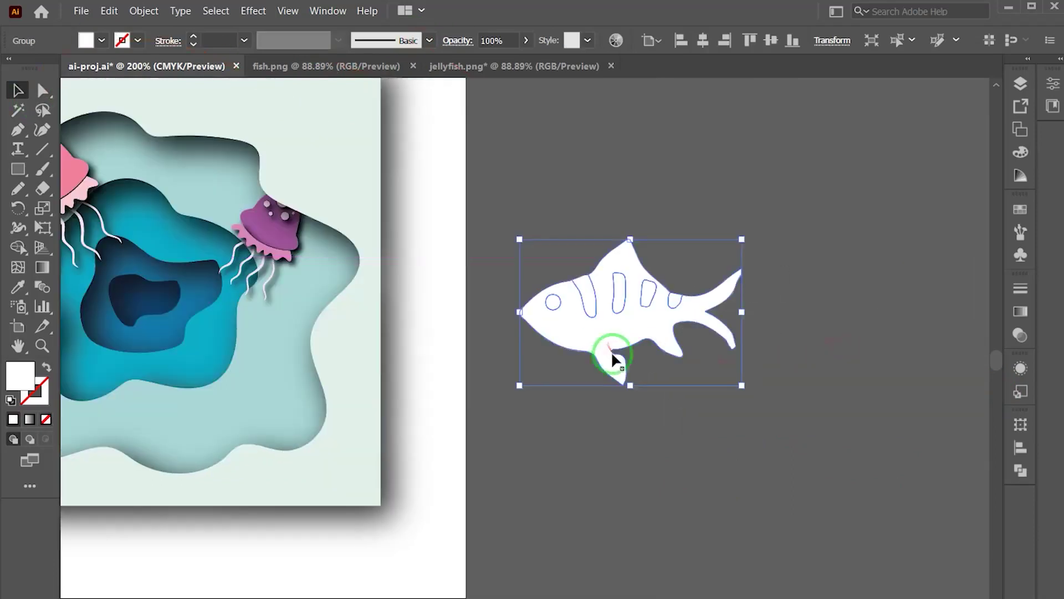
click(471, 239)
click(625, 335)
right_click(587, 292)
Make the traced fish one compound path and fill it with the red swatch
click(628, 385)
click(18, 294)
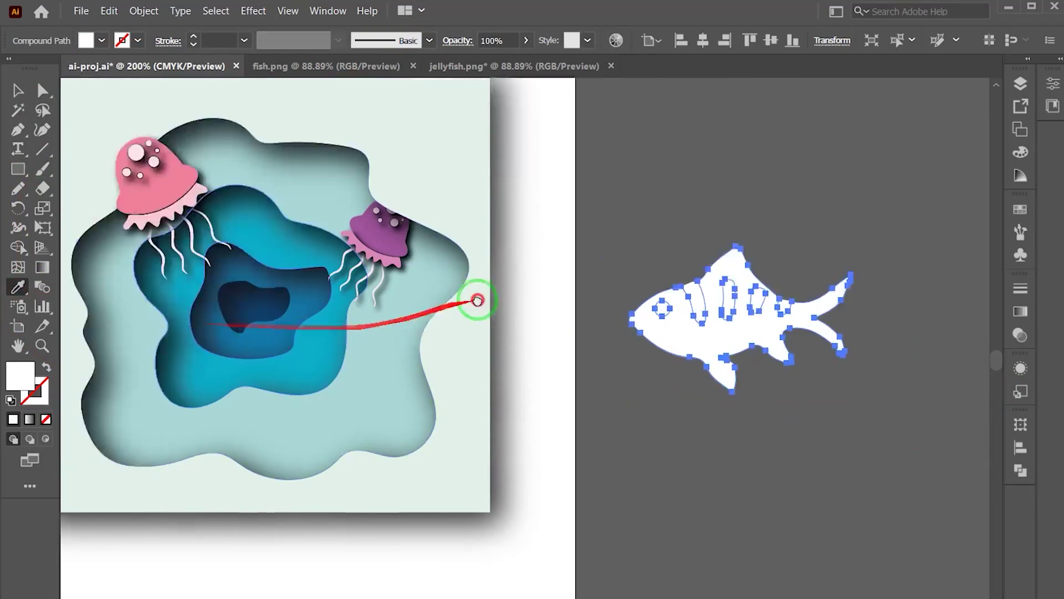
click(83, 183)
scroll(357, 380, right, 5)
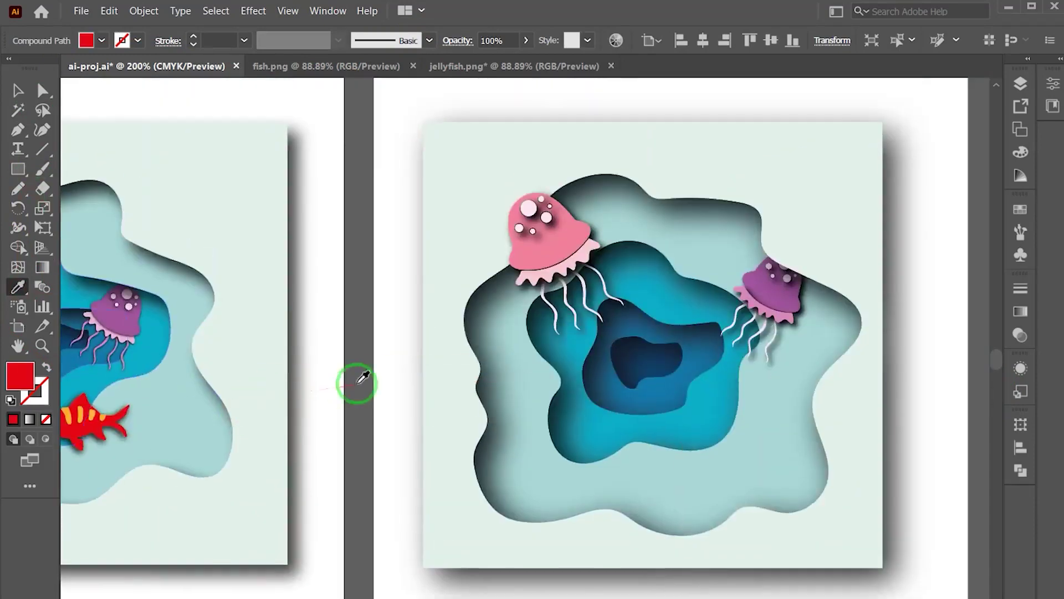
scroll(357, 380, down, 1)
click(18, 89)
scroll(527, 231, left, 5)
scroll(594, 297, left, 2)
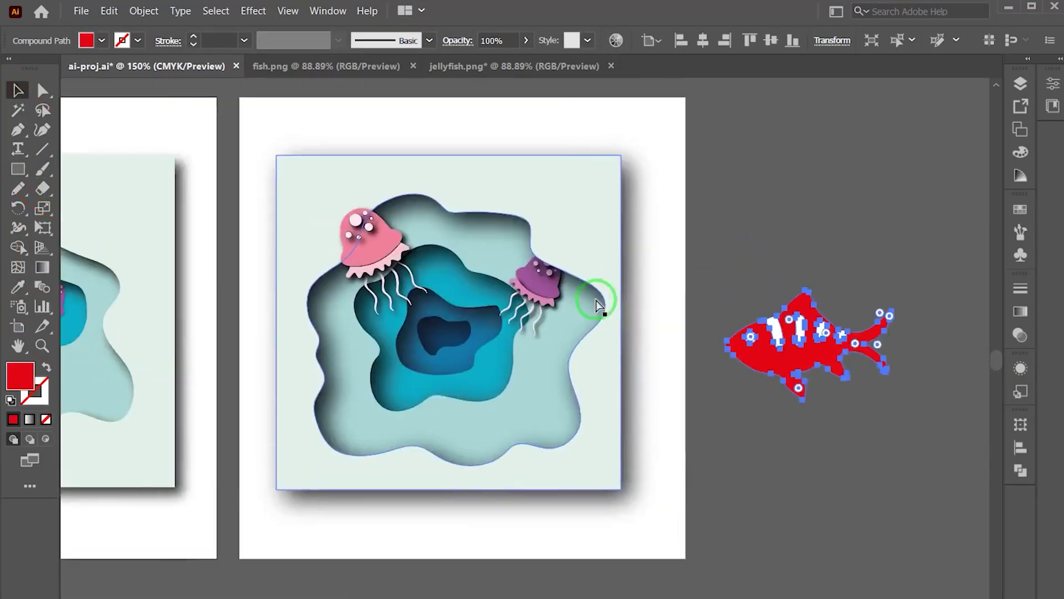
scroll(594, 297, down, 2)
drag(593, 434, 751, 421)
drag(737, 349, 737, 349)
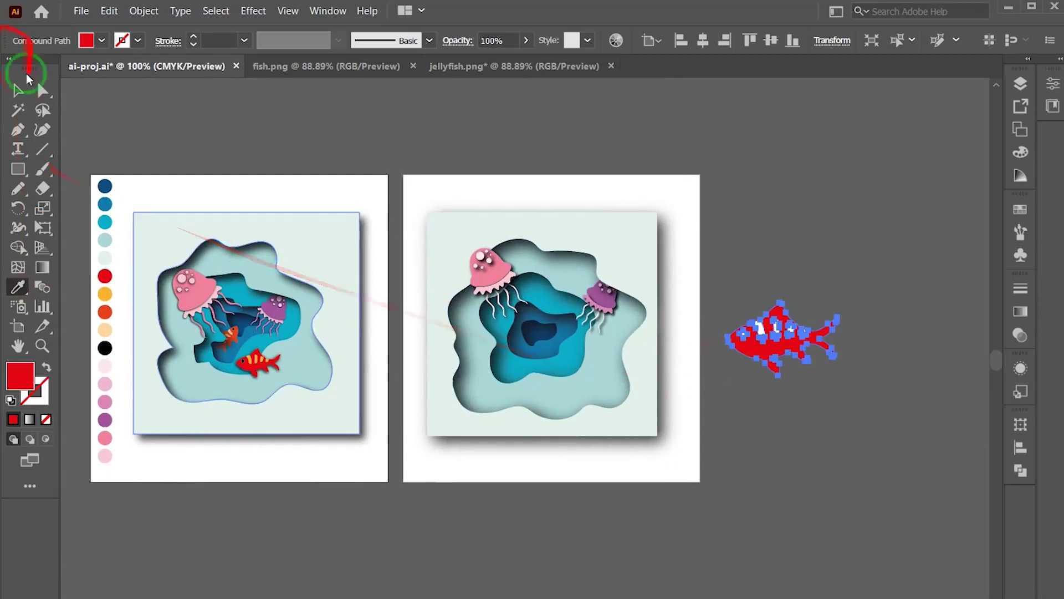
Release the fish's compound path and colour its stripes orange
right_click(781, 340)
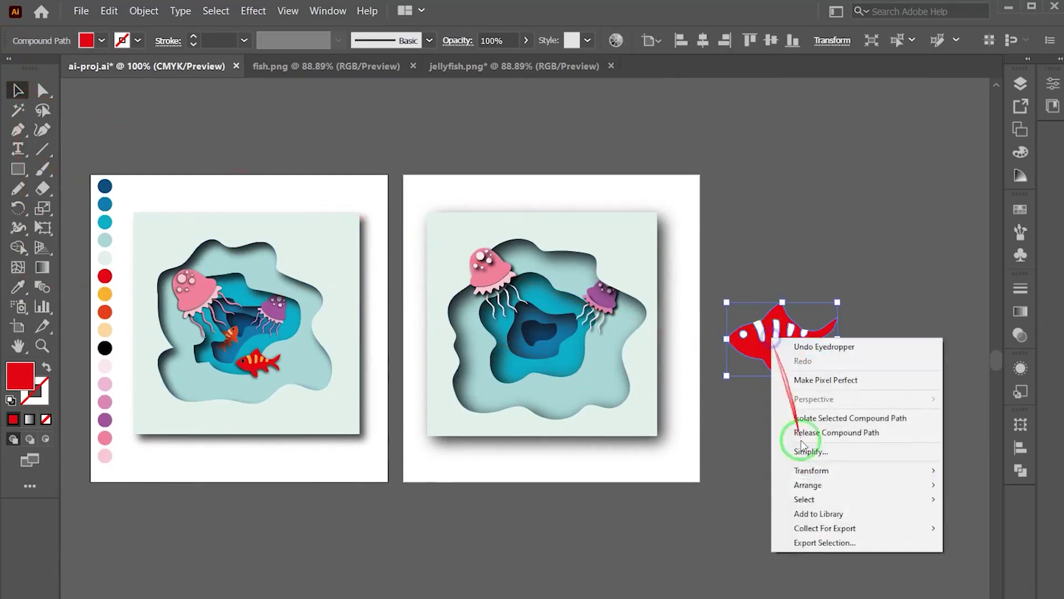
click(811, 344)
click(772, 328)
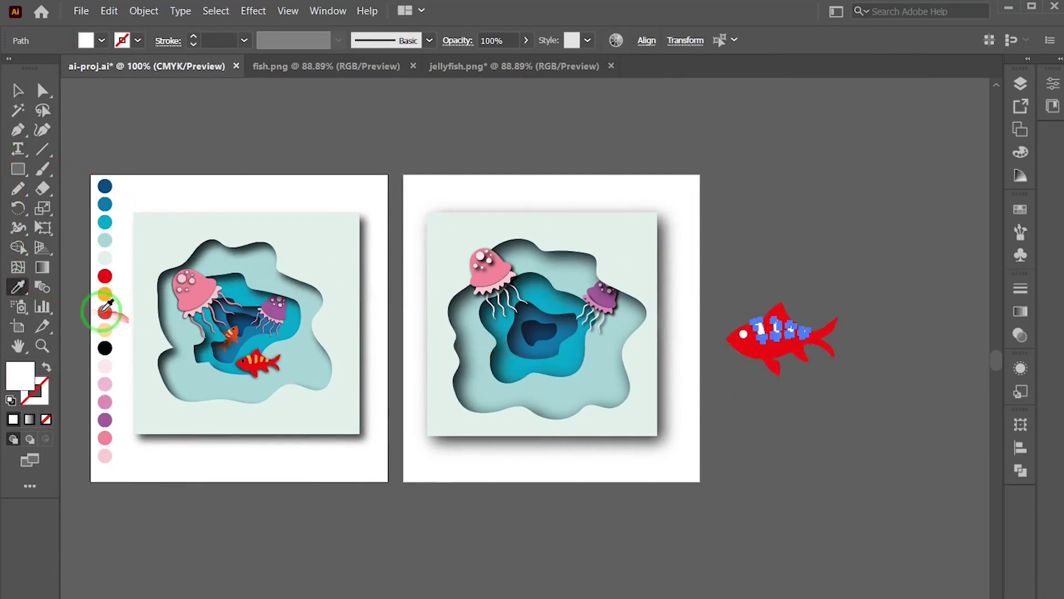
click(104, 295)
key(v)
click(78, 115)
Make the fish eye black and group all the fish parts together
click(743, 334)
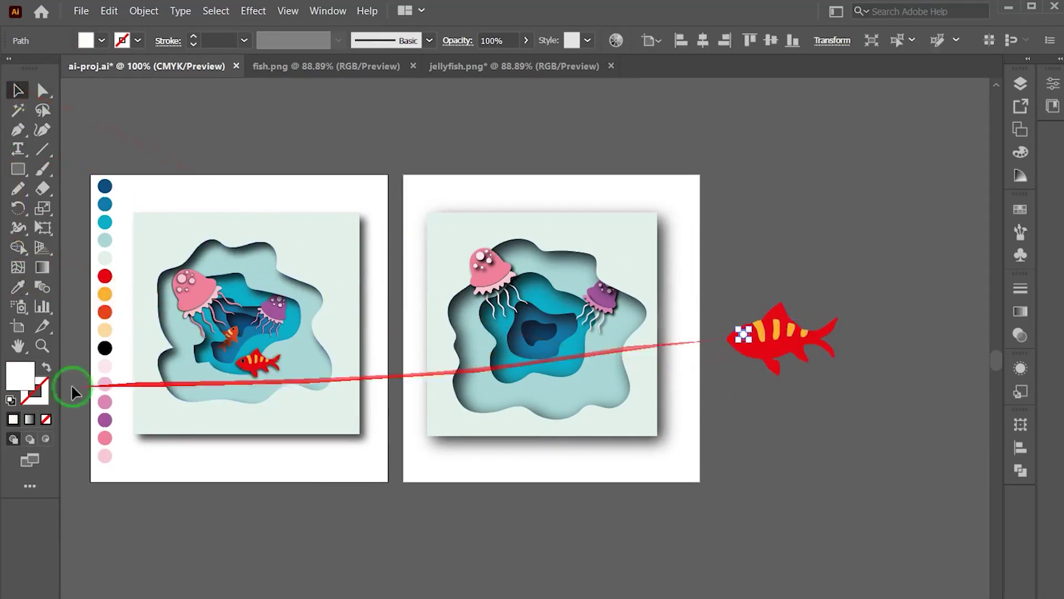
key(i)
click(105, 348)
click(18, 90)
click(741, 384)
click(764, 359)
right_click(791, 344)
key(Escape)
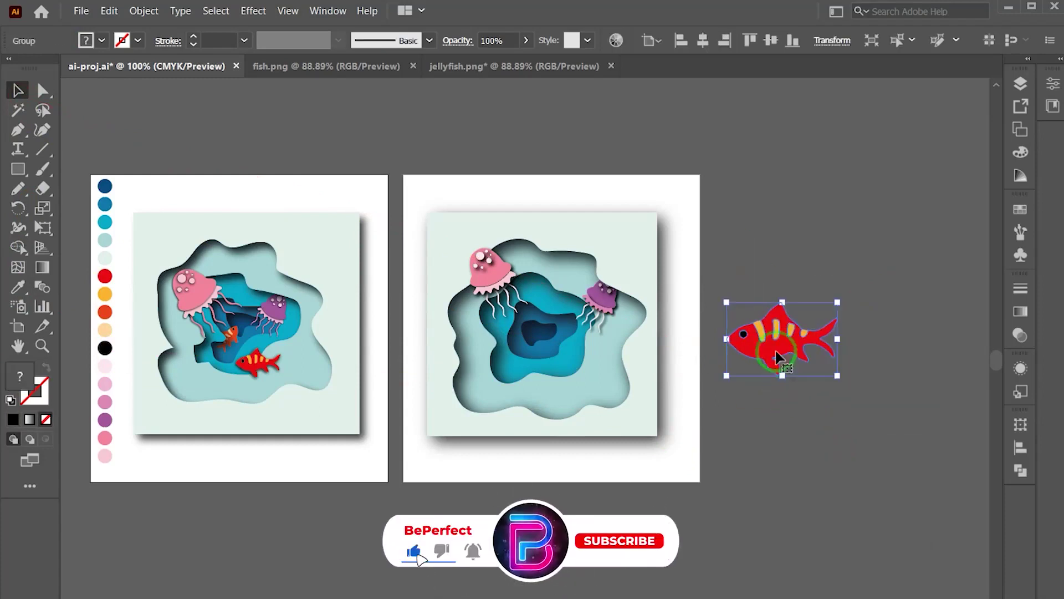
Place the fish at the cave's lower right behind the wave layer and shrink it
drag(790, 347, 602, 395)
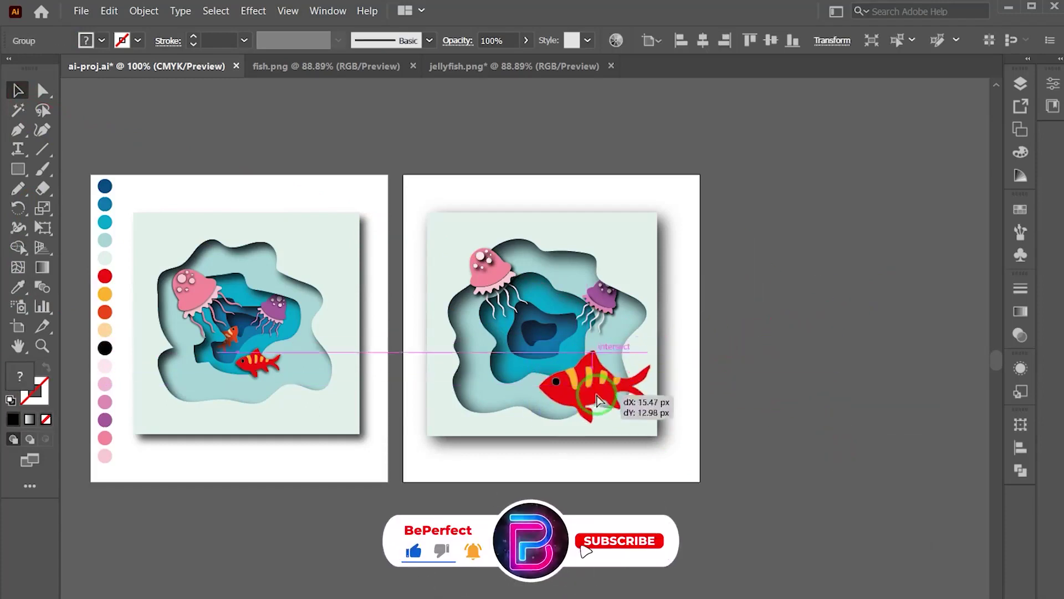
right_click(599, 394)
key(Escape)
key(ctrl+[)
click(712, 423)
drag(589, 390, 587, 388)
mouse_move(632, 349)
mouse_down()
mouse_move(571, 394)
mouse_move(607, 388)
mouse_up()
click(572, 519)
click(604, 408)
Copy and paste a second fish and move it toward the inner cave
click(109, 11)
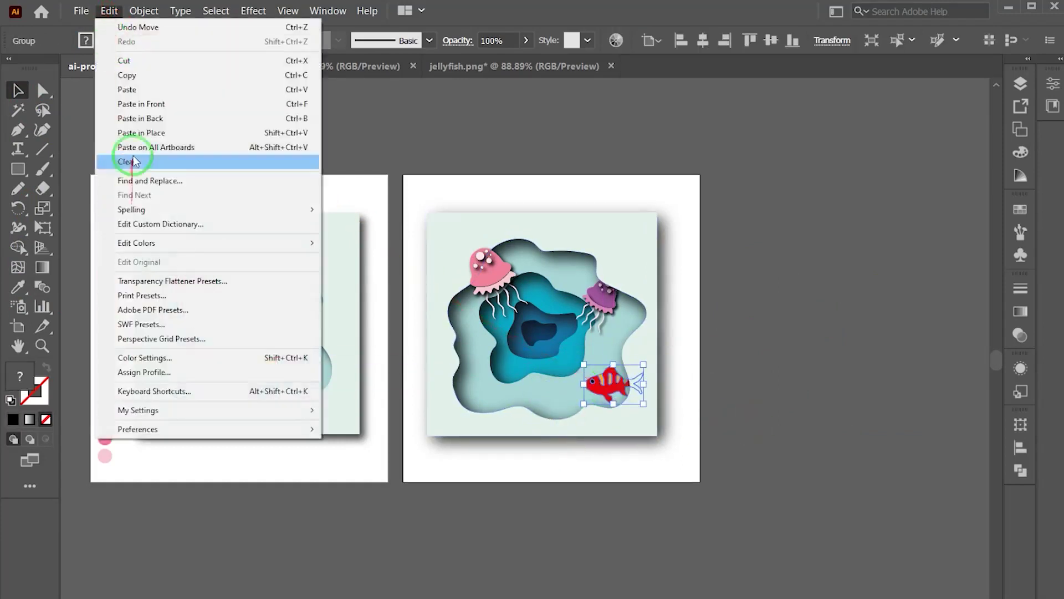
click(111, 9)
click(131, 73)
key(ctrl+v)
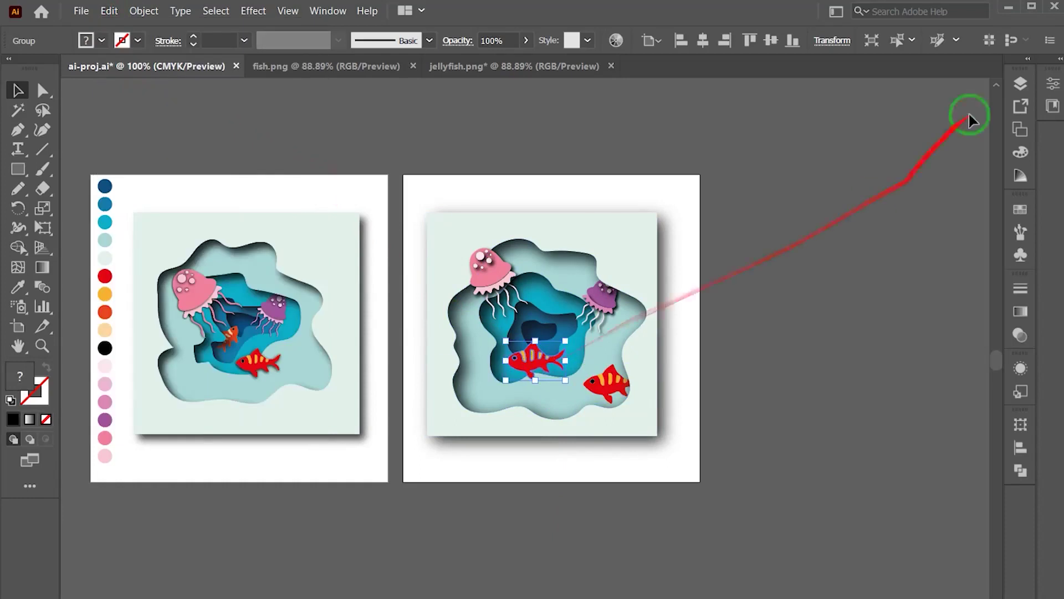
click(1044, 123)
mouse_move(542, 370)
mouse_down()
mouse_move(513, 383)
mouse_move(521, 372)
mouse_up()
In the Layers panel, drag the fish copy's group below a wave layer and reposition it
click(1021, 84)
click(933, 118)
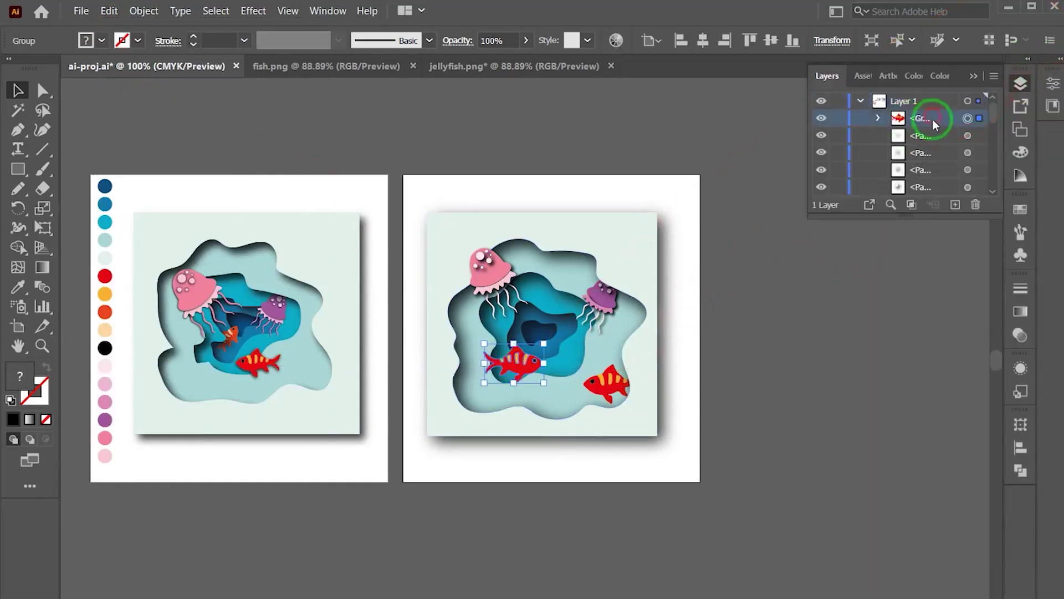
mouse_move(935, 125)
mouse_down()
mouse_move(525, 369)
mouse_move(513, 357)
mouse_up()
click(967, 171)
click(811, 503)
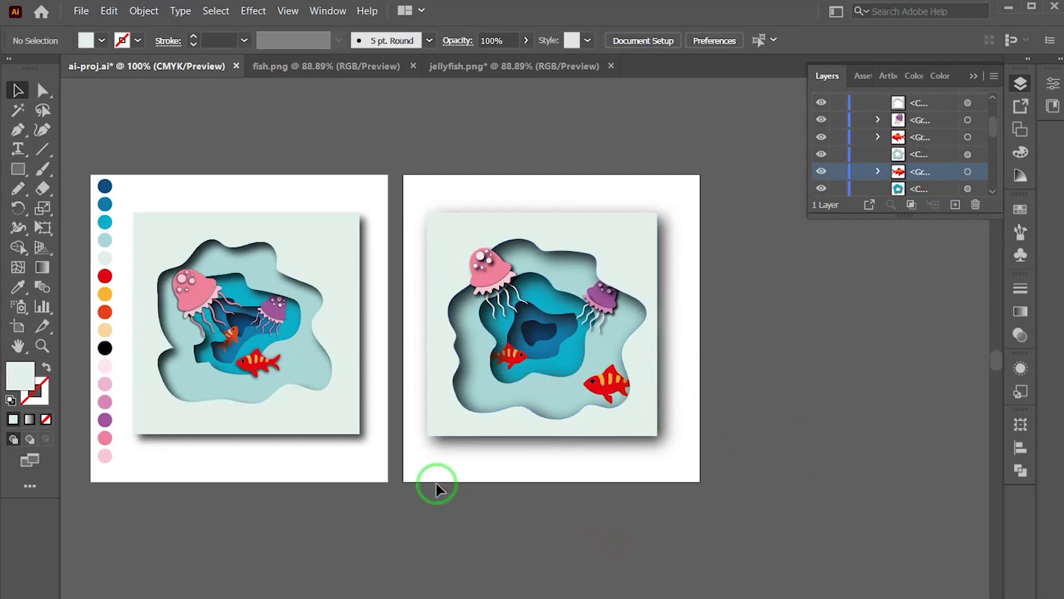